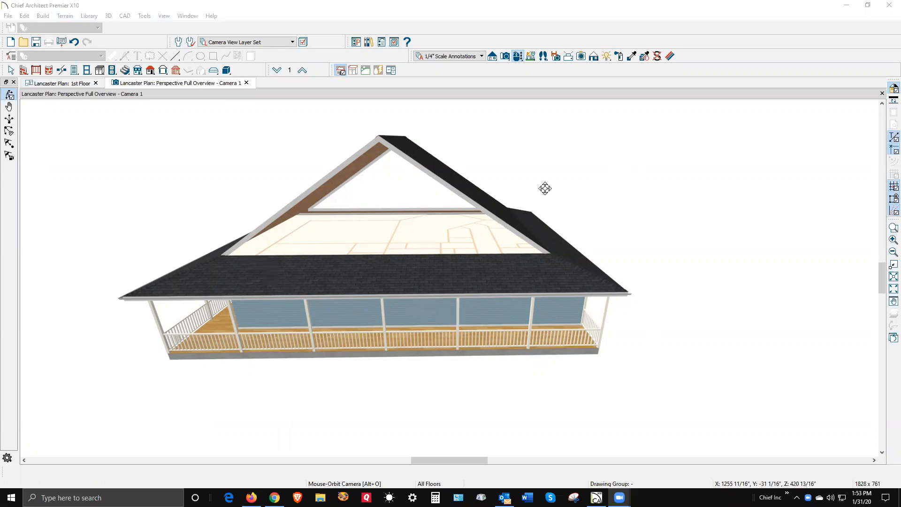
Tile the camera view and the 1st floor plan vertically, and make the plan the active view
left_click(164, 16)
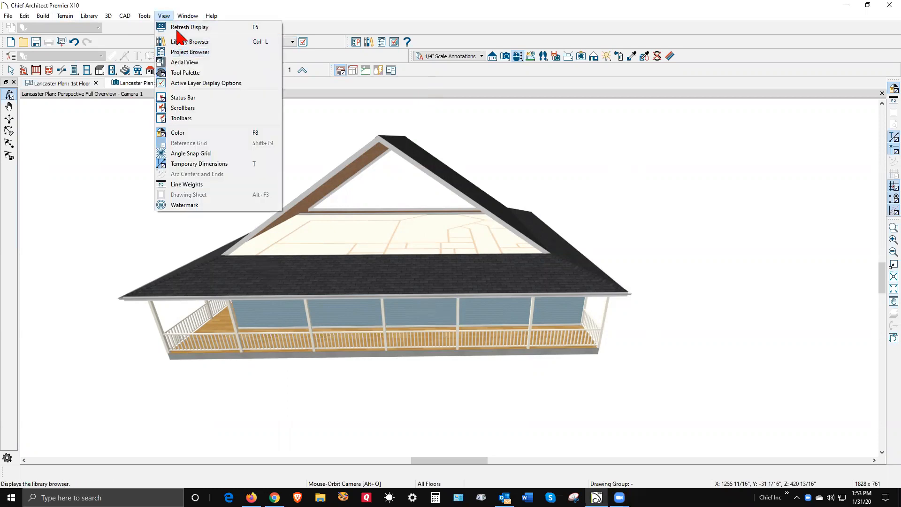
mouse_move(188, 17)
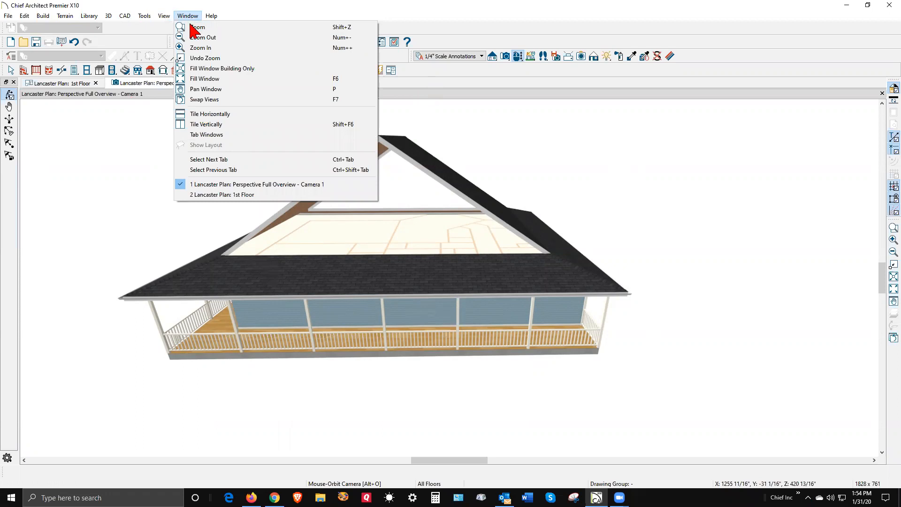
left_click(235, 124)
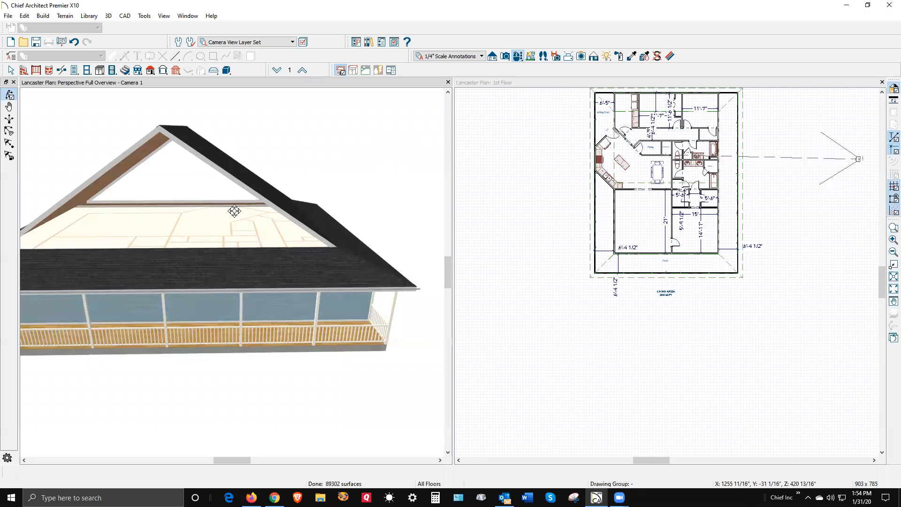
left_click(561, 85)
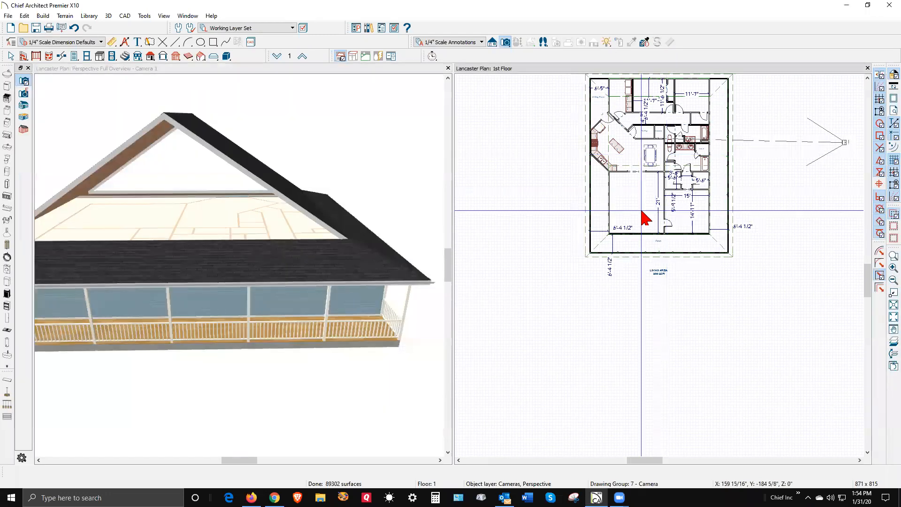
scroll(587, 246, "down", 1)
scroll(632, 204, "up", 2)
scroll(674, 211, "down", 1)
scroll(666, 272, "down", 1)
scroll(707, 162, "up", 2)
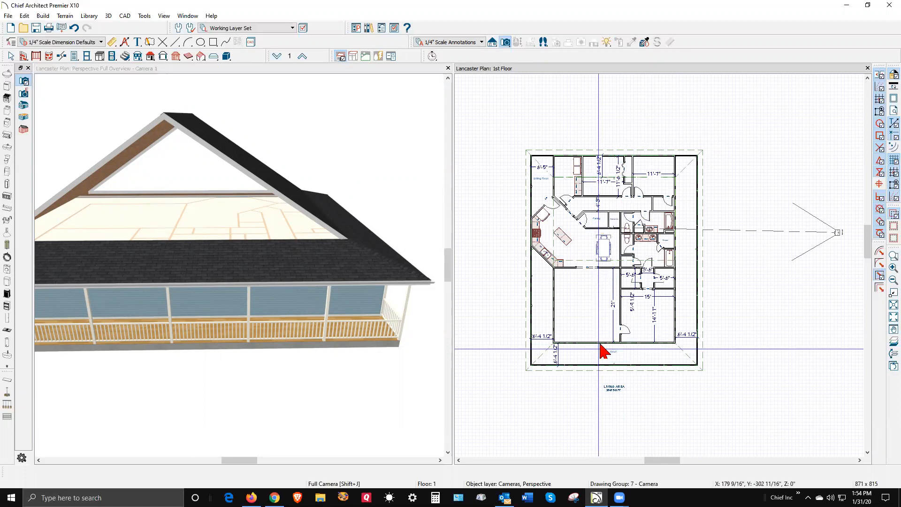
Check the specification of the exterior wall behind the front porch, and close it without changes
key("space")
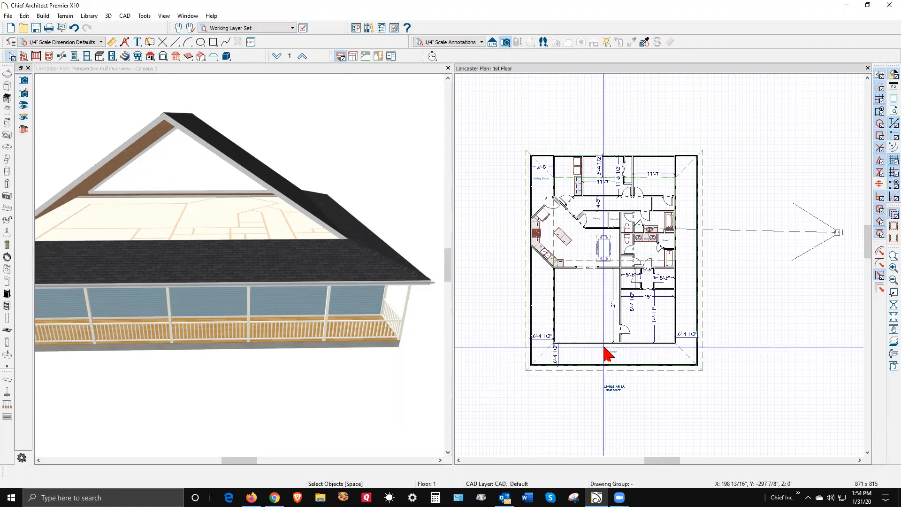
left_click(605, 343)
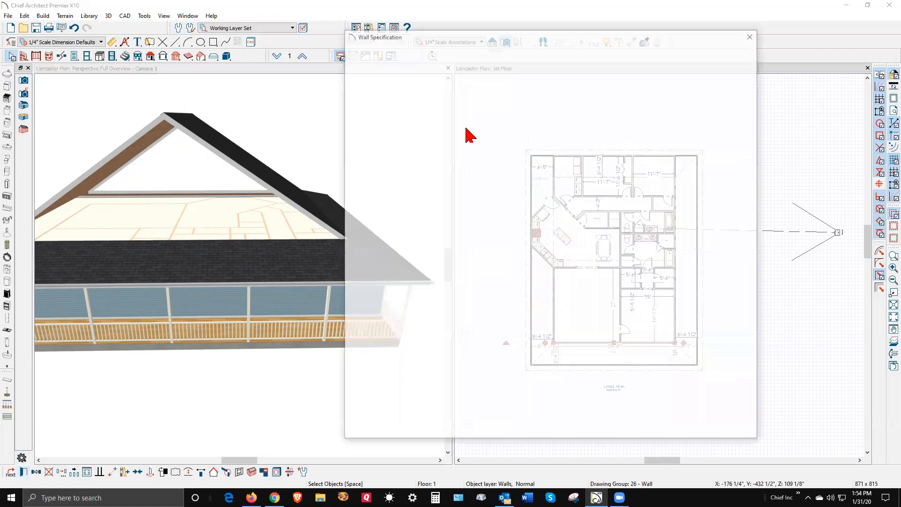
left_click(370, 67)
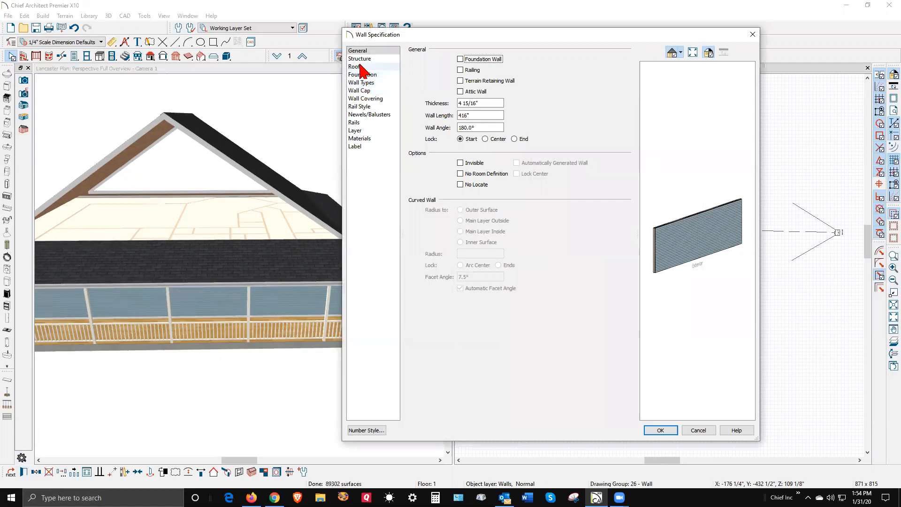
left_click(700, 430)
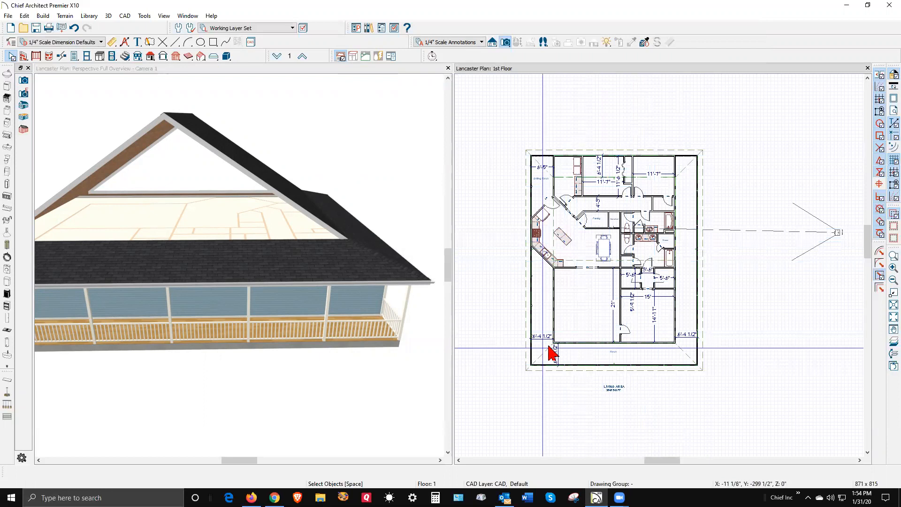
Look through the attic and foundation levels, and return to the 1st floor plan
scroll(621, 286, "up", 1)
scroll(606, 327, "up", 2)
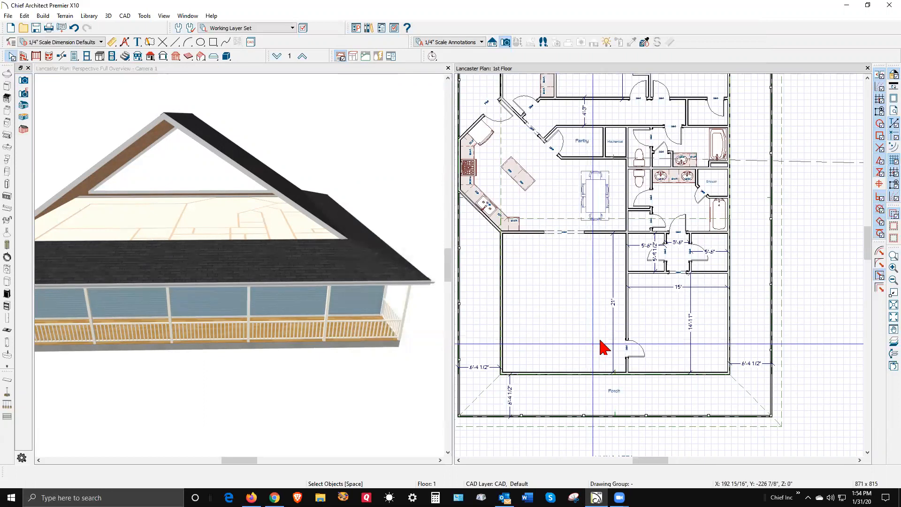
scroll(609, 310, "down", 3)
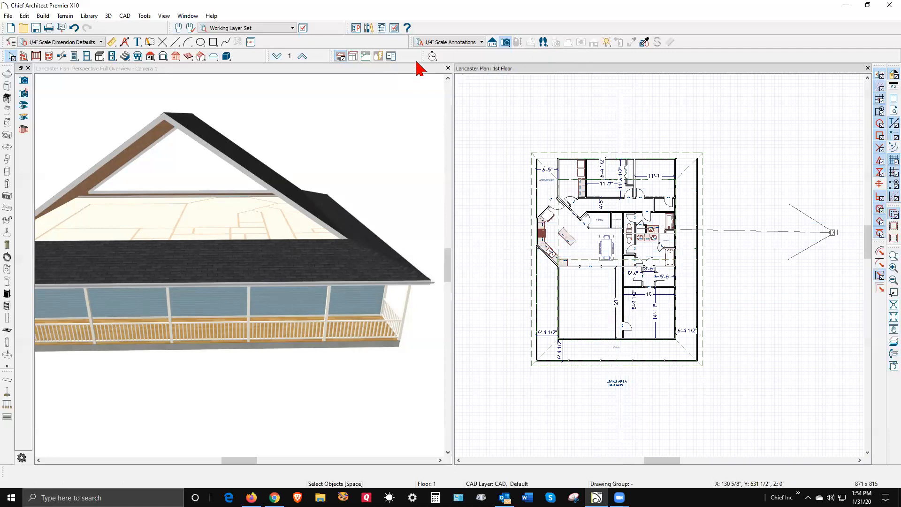
left_click(302, 57)
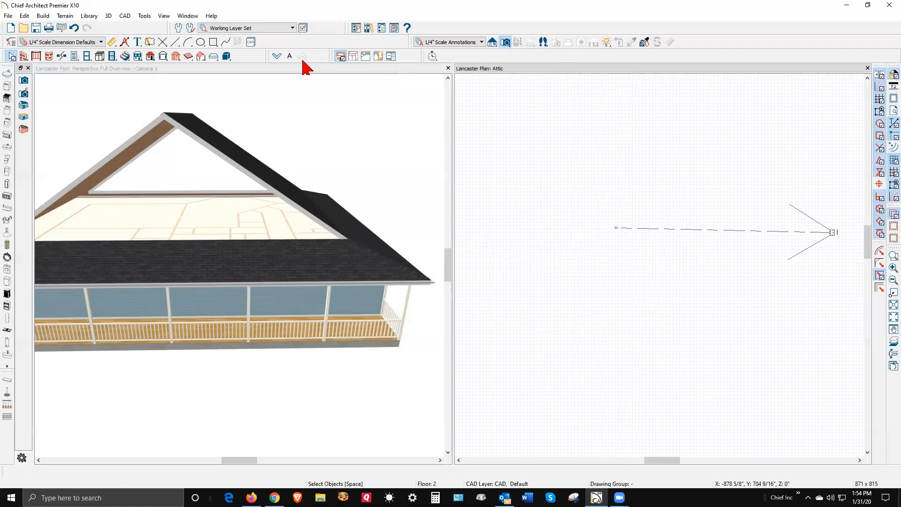
left_click(278, 56)
left_click(278, 57)
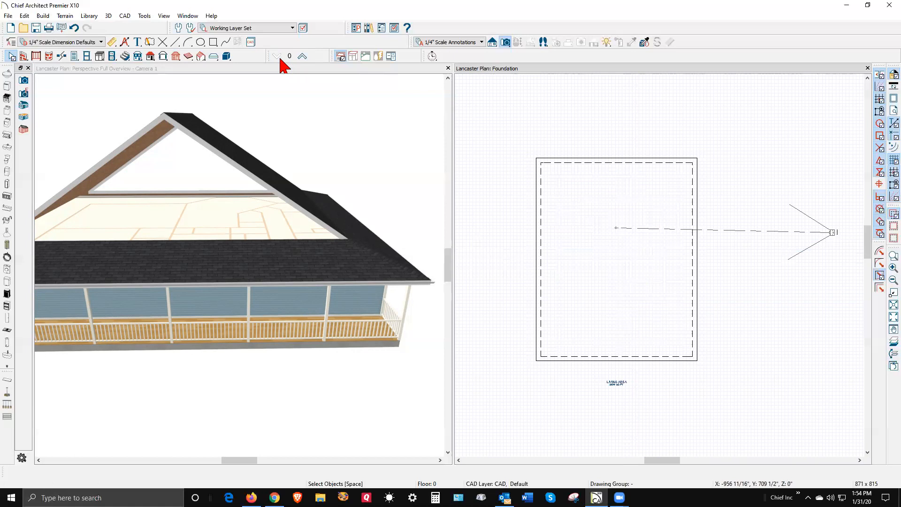
left_click(303, 57)
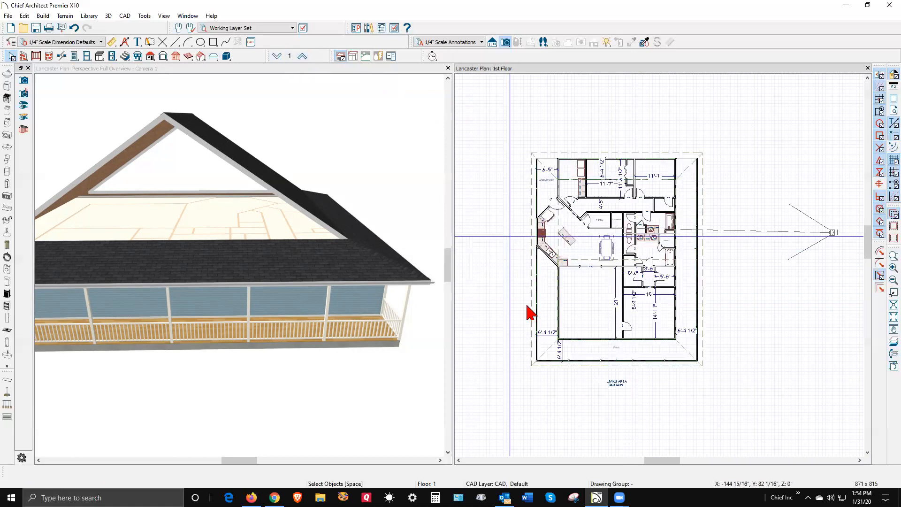
Turn off the reference grid in the 1st floor plan
scroll(572, 338, "up", 5)
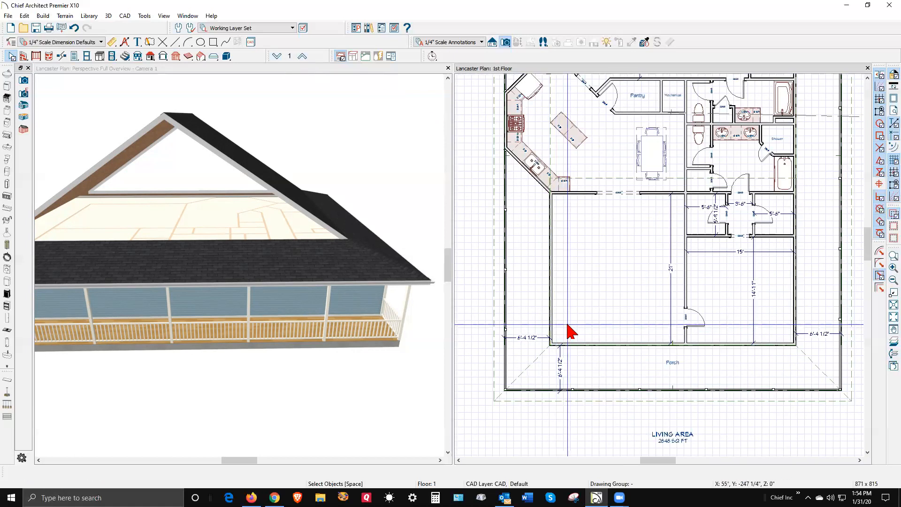
scroll(571, 311, "down", 2)
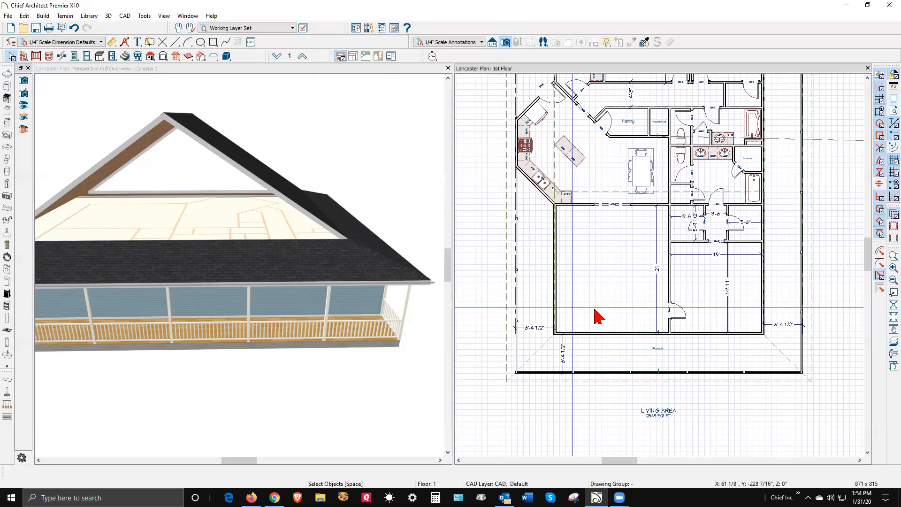
scroll(686, 321, "down", 2)
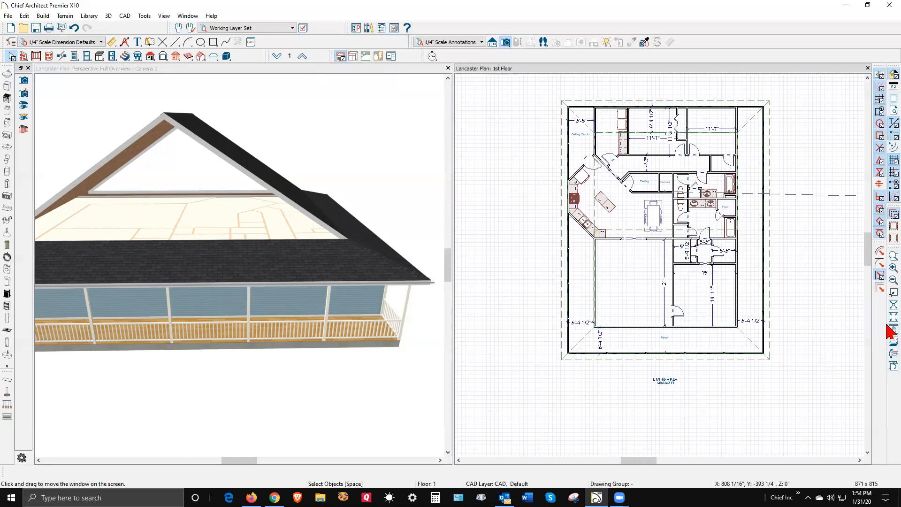
left_click(888, 159)
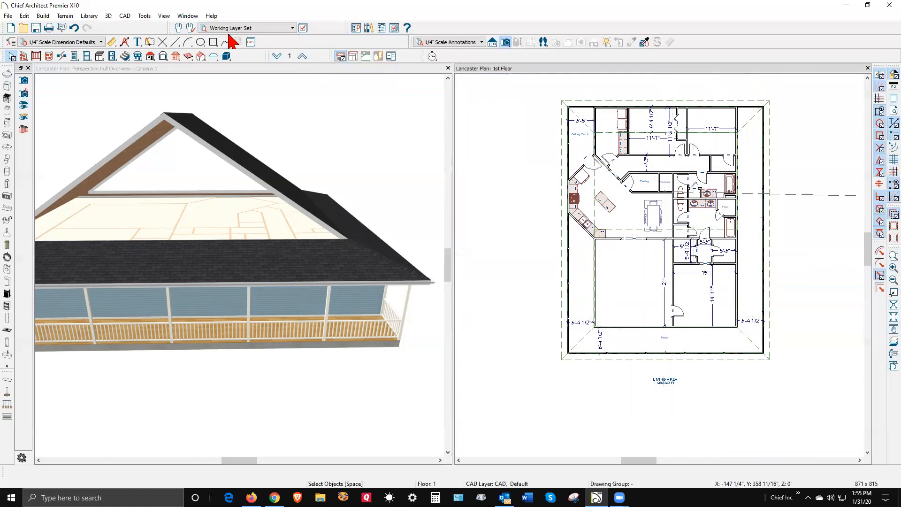
Select the porch roof planes around the house one after another to identify their extents
left_click(559, 152)
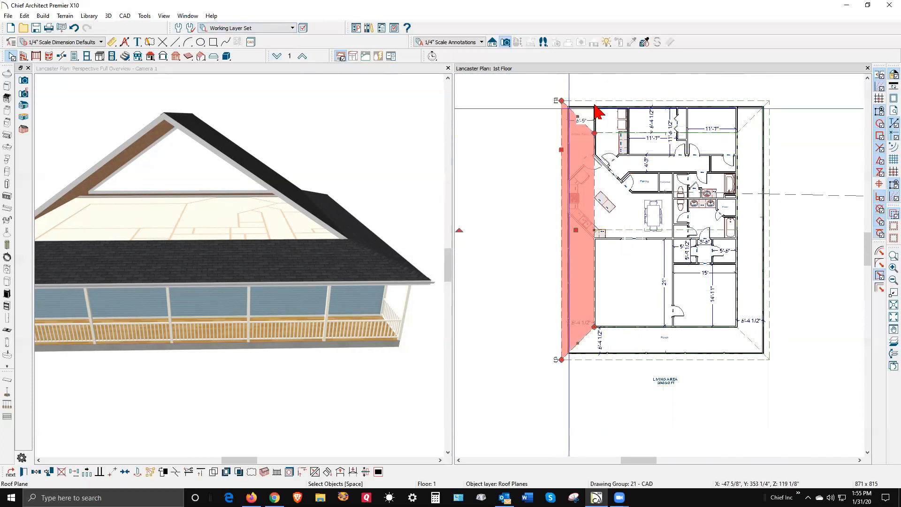
key("Escape")
left_click(614, 101)
key("Escape")
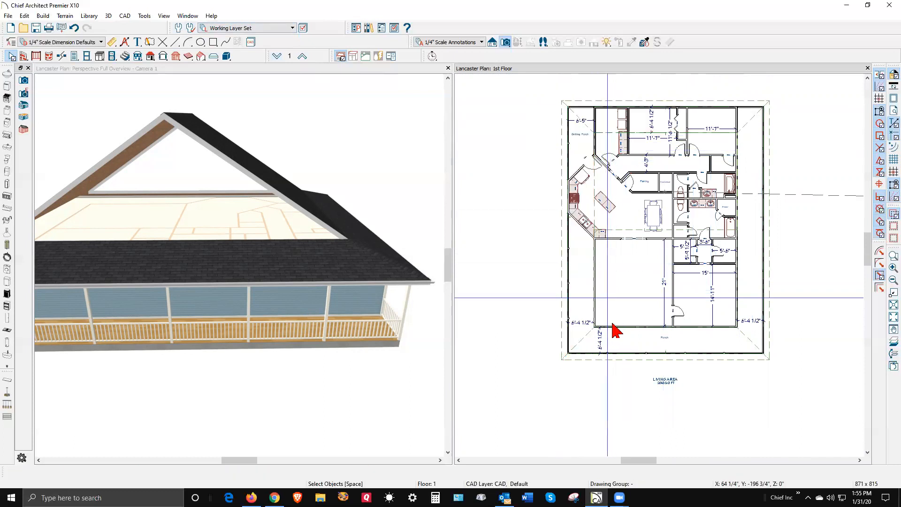
left_click(632, 345)
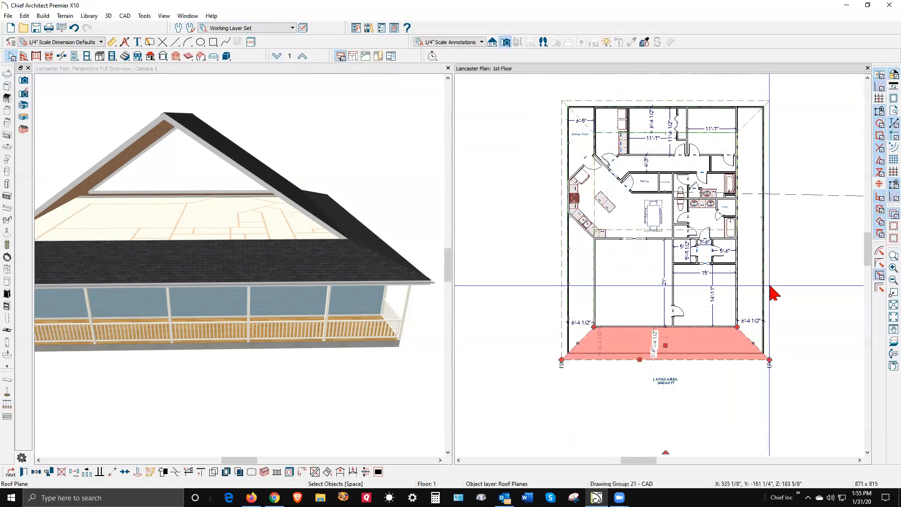
left_click(759, 301)
left_click(736, 301)
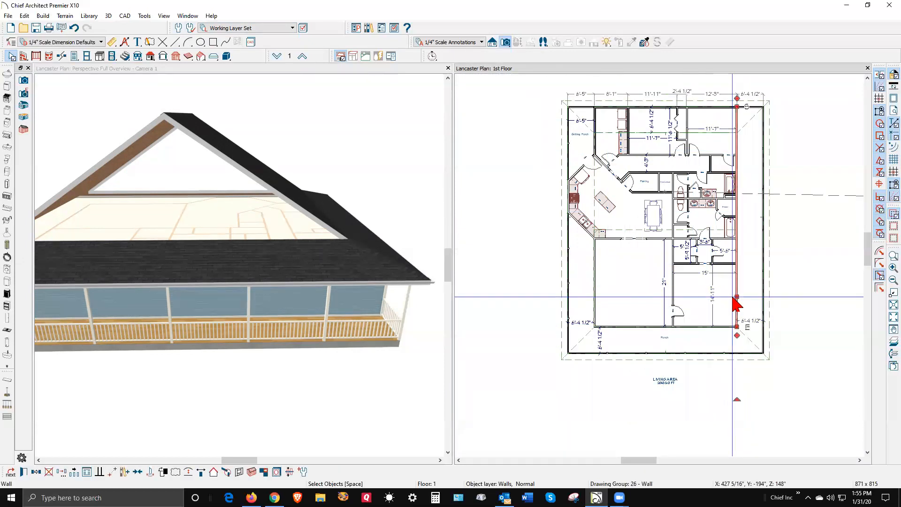
Examine the specification of the main roof plane over the front rooms, and close it without changes
left_click(713, 302)
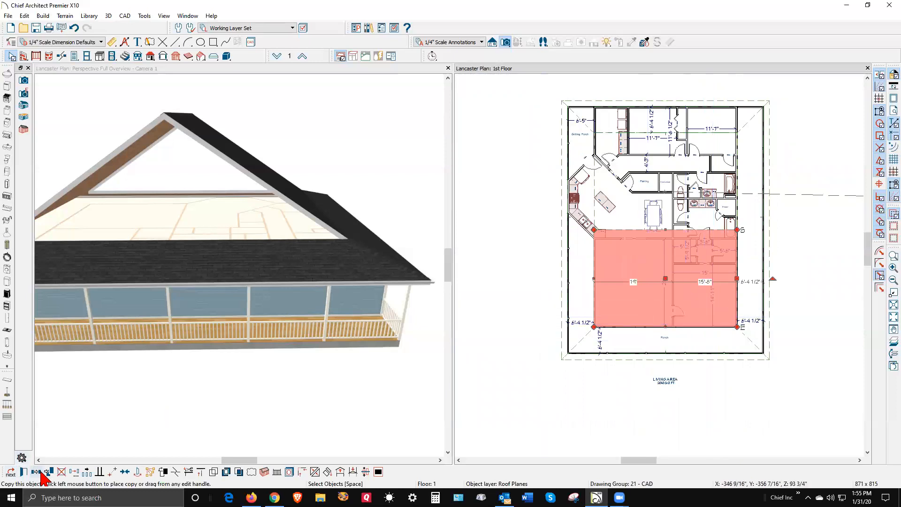
key("ctrl+e")
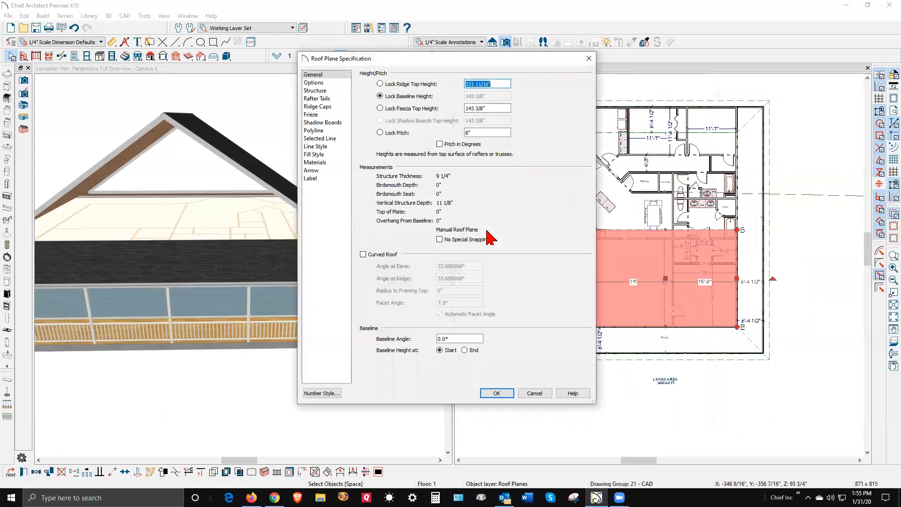
left_click(535, 393)
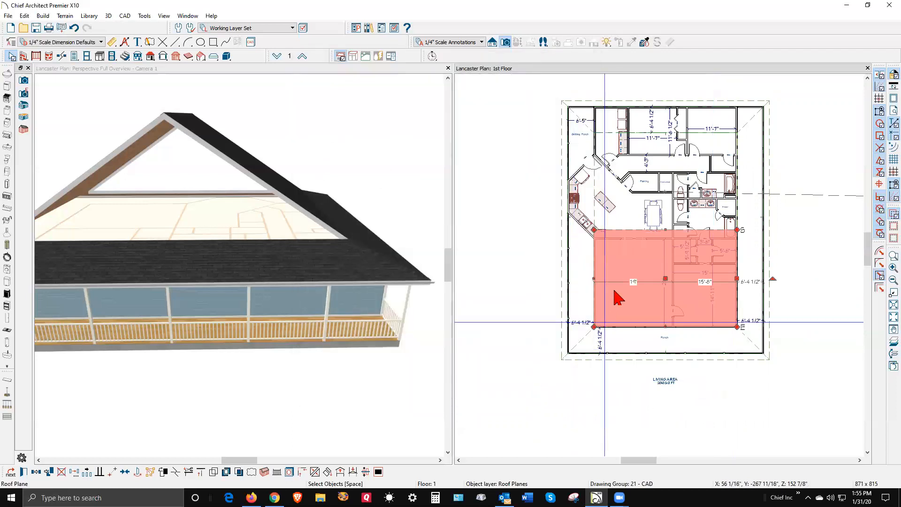
key("Escape")
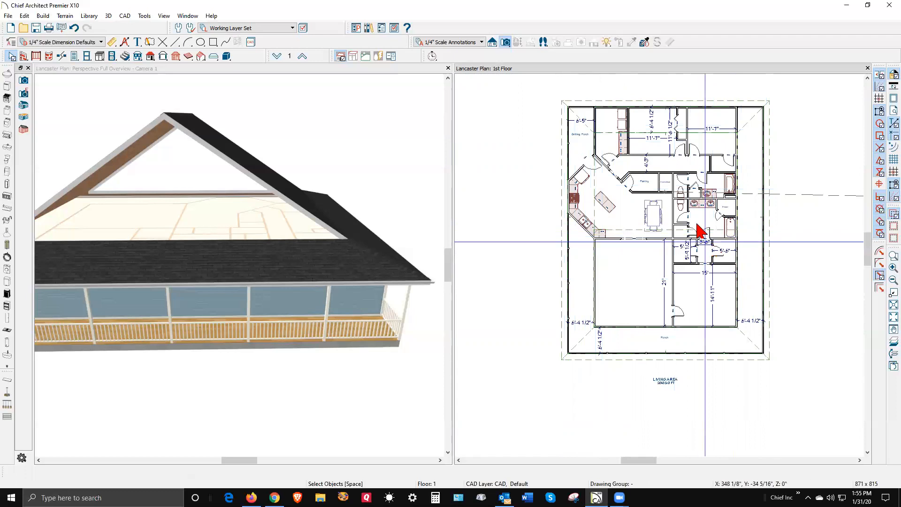
Go up to the attic level and display the floor below as a reference
left_click(303, 56)
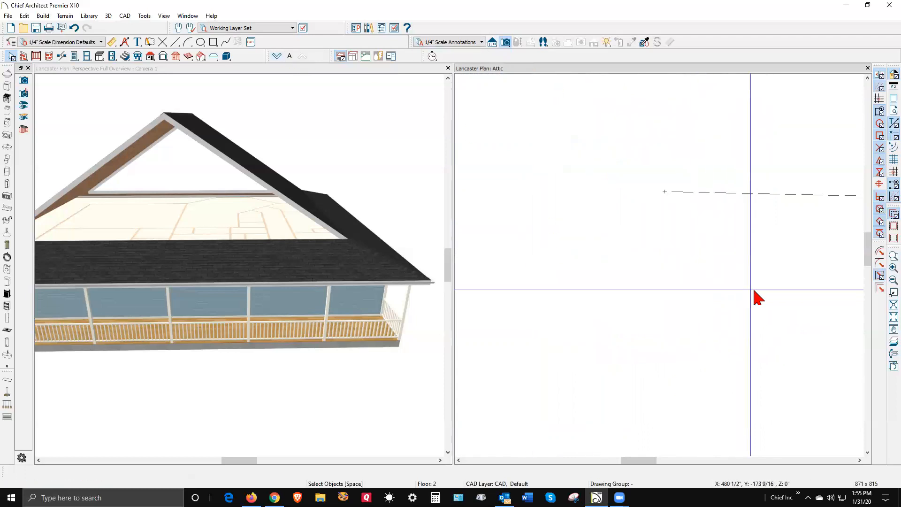
left_click(888, 342)
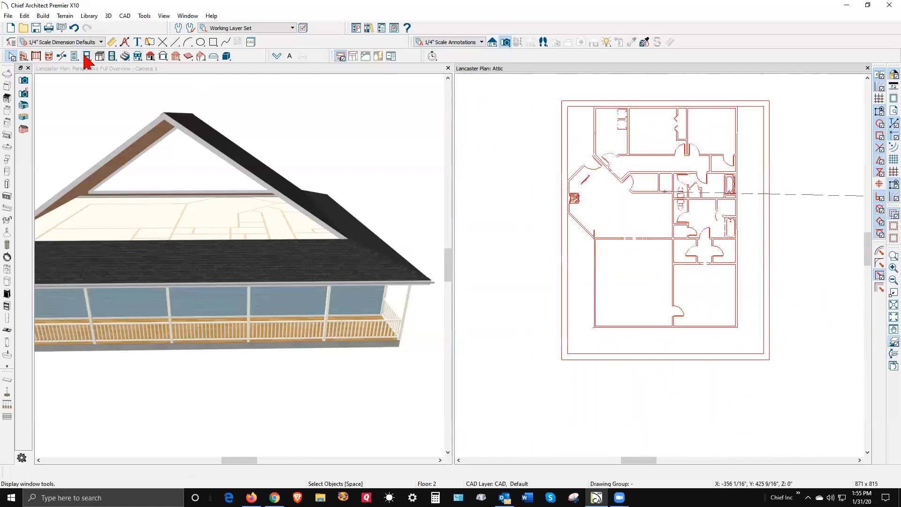
Try drawing a straight exterior wall in the attic along the house's long side beside the kitchen, and delete it
left_click(24, 56)
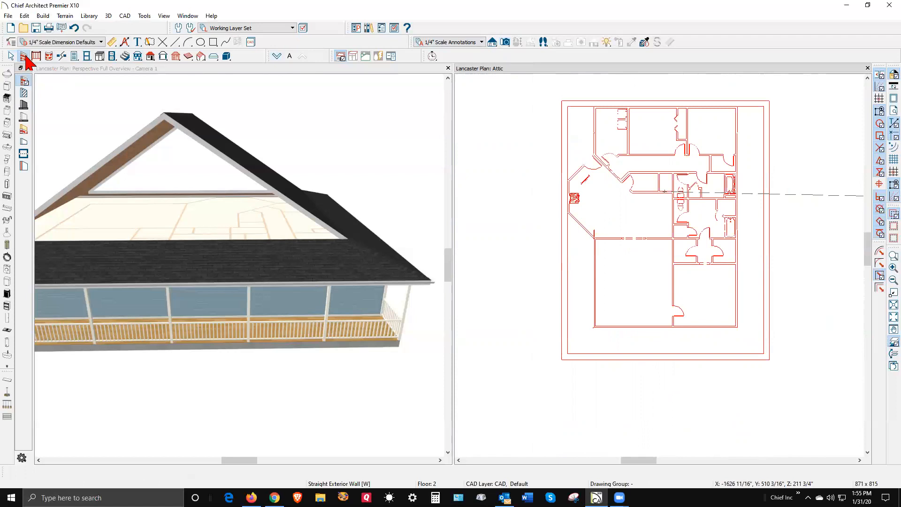
left_click_drag(593, 327, 595, 108)
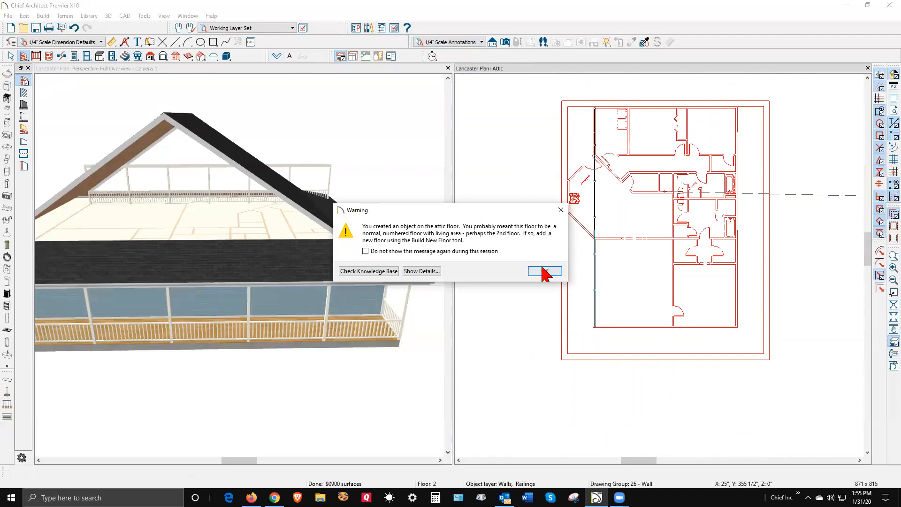
left_click(544, 272)
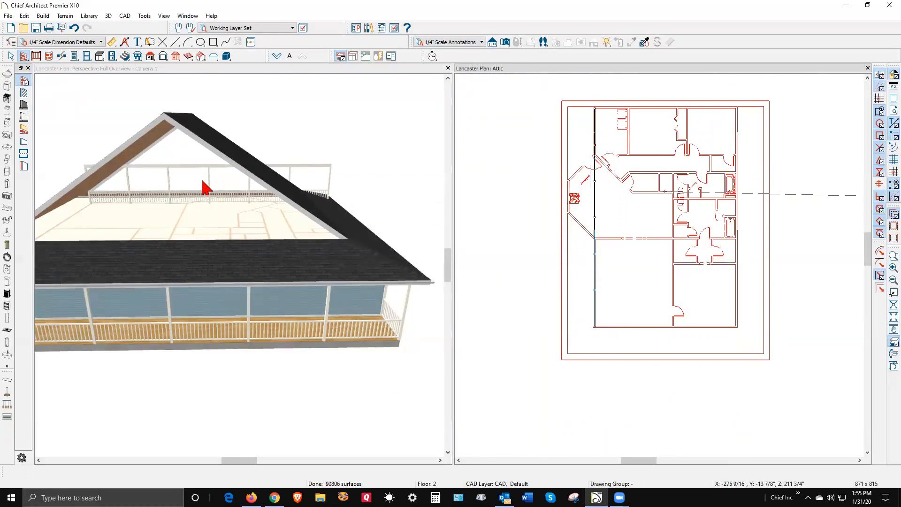
right_click(599, 276)
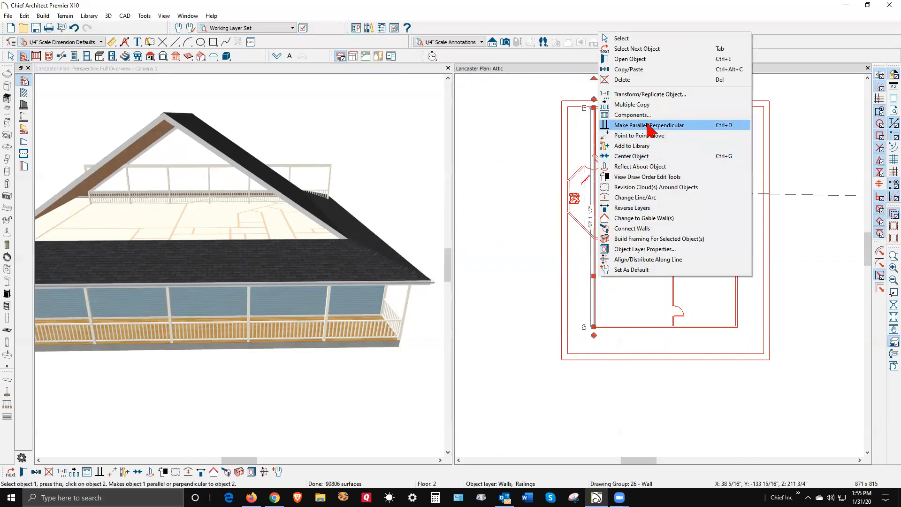
left_click(642, 79)
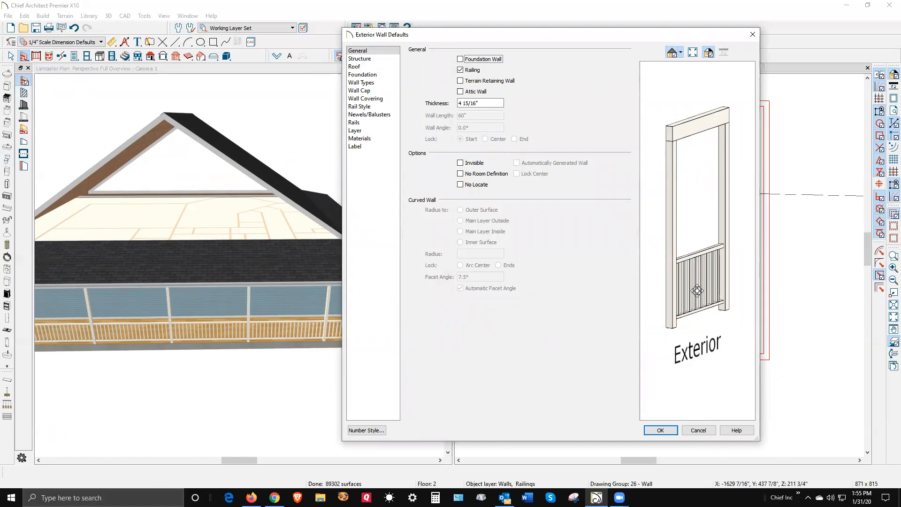
Turn off Specify Railing in the rail style of the exterior wall defaults and apply the change
left_click(371, 82)
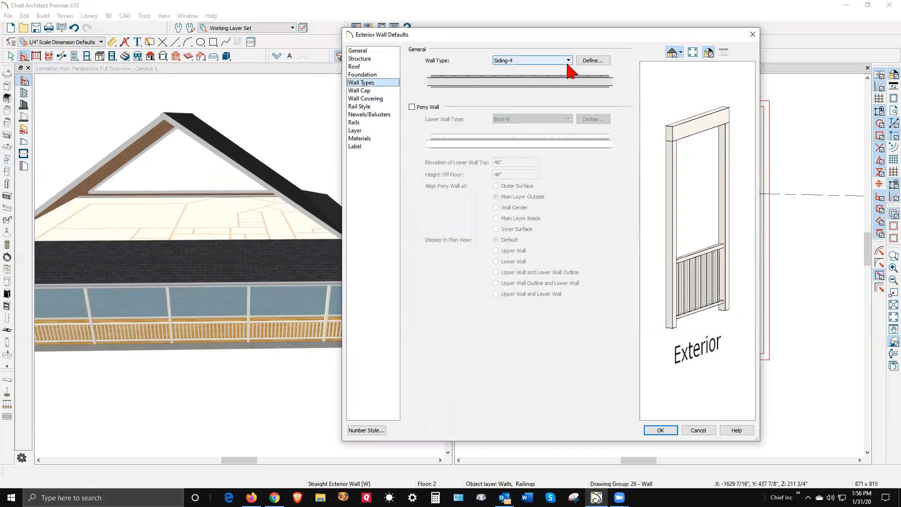
left_click(360, 107)
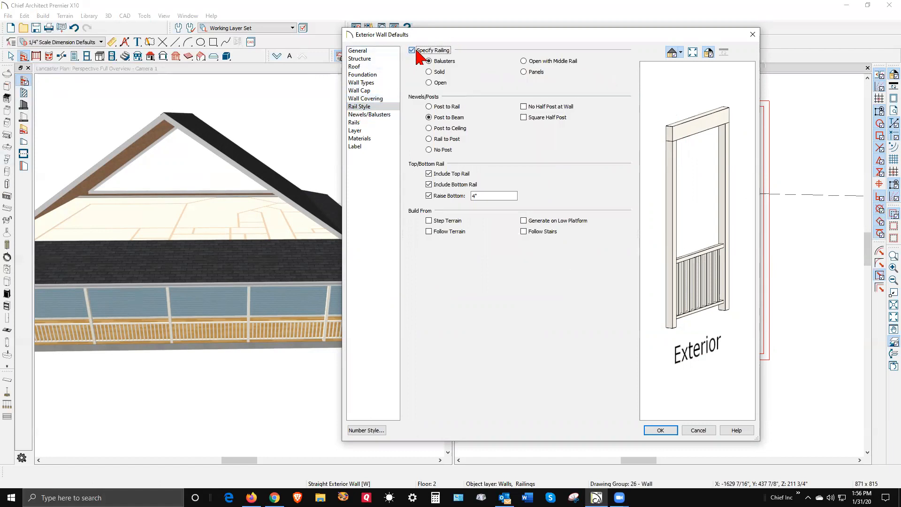
left_click(417, 52)
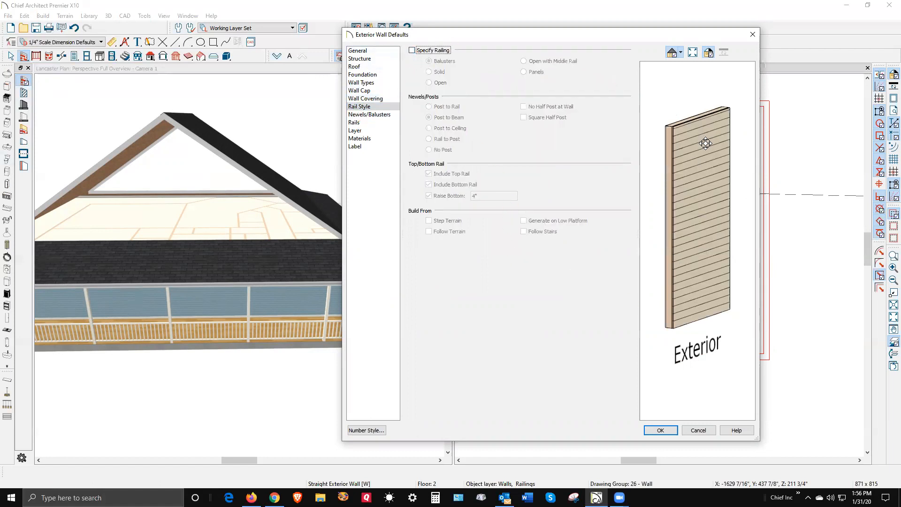
left_click(661, 431)
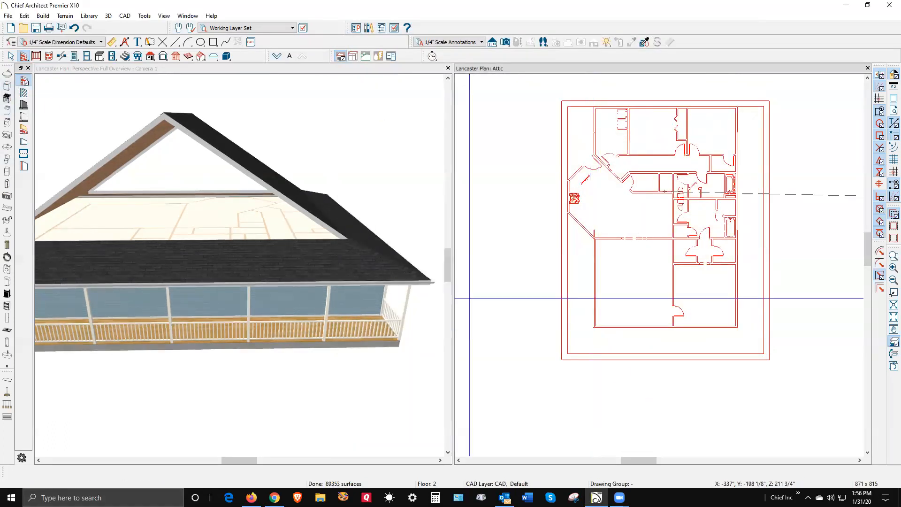
Draw a straight exterior attic wall along each of the house's two long sides, tracing the full length of the walls below
mouse_move(595, 326)
left_mouse_down()
mouse_move(618, 238)
mouse_move(596, 207)
mouse_move(596, 108)
left_mouse_up()
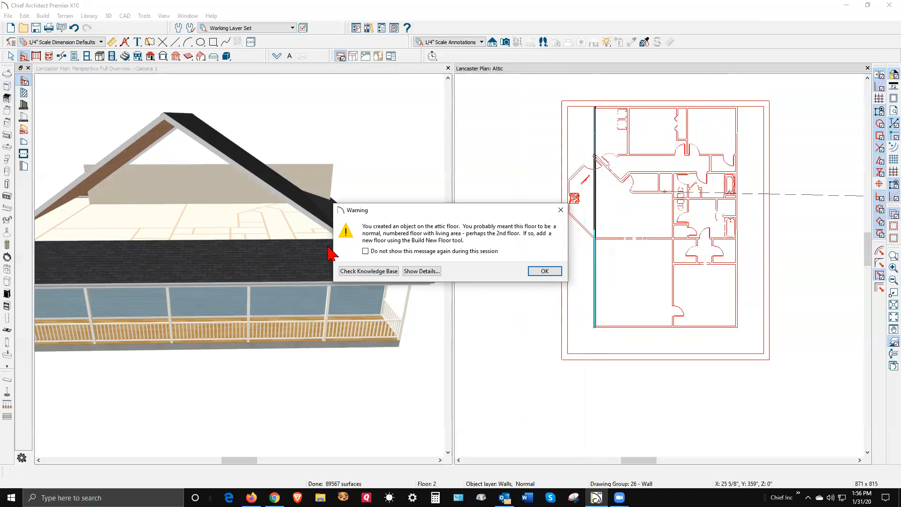
left_click(544, 272)
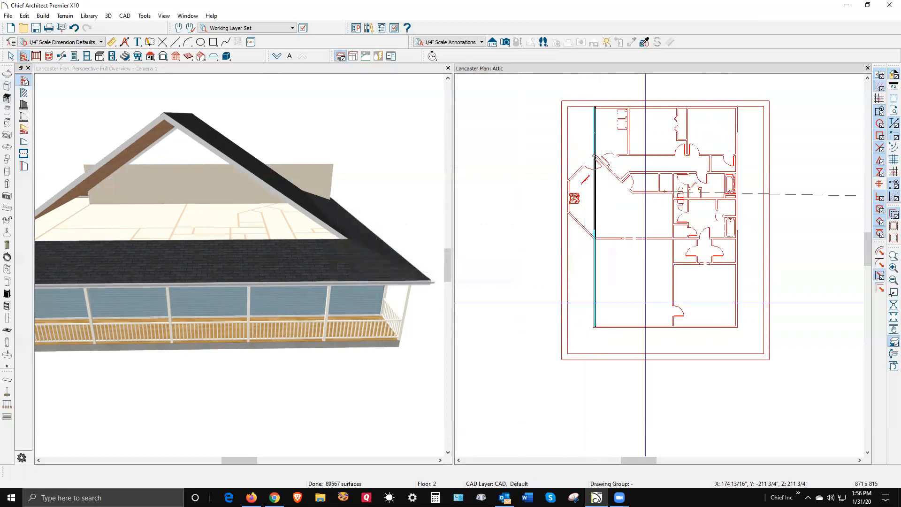
left_click_drag(736, 107, 736, 308)
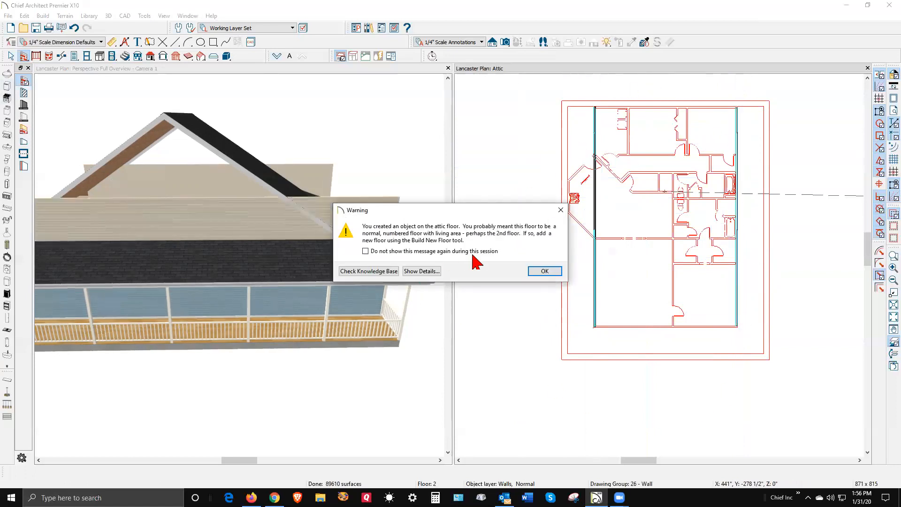
left_click(544, 272)
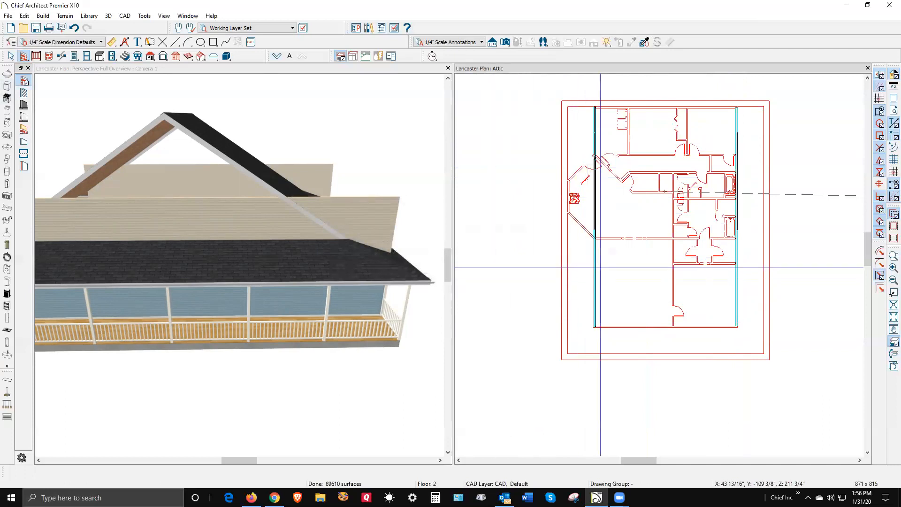
Designate the new attic-level wall on the kitchen side as an Attic Wall in its specification
right_click(595, 260)
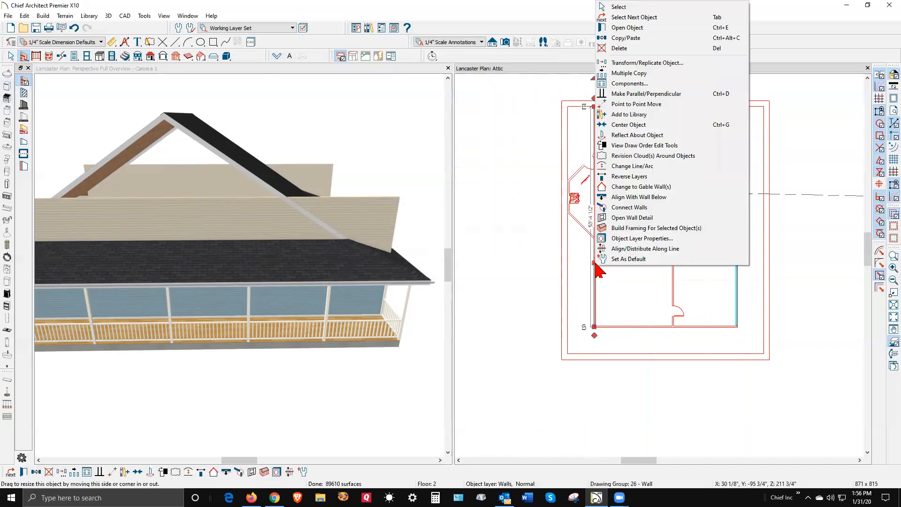
left_click(614, 28)
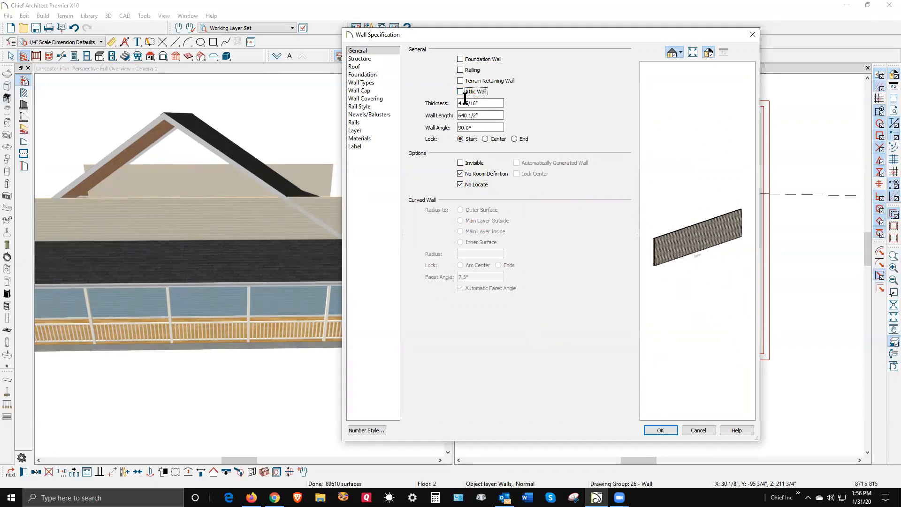
left_click(660, 430)
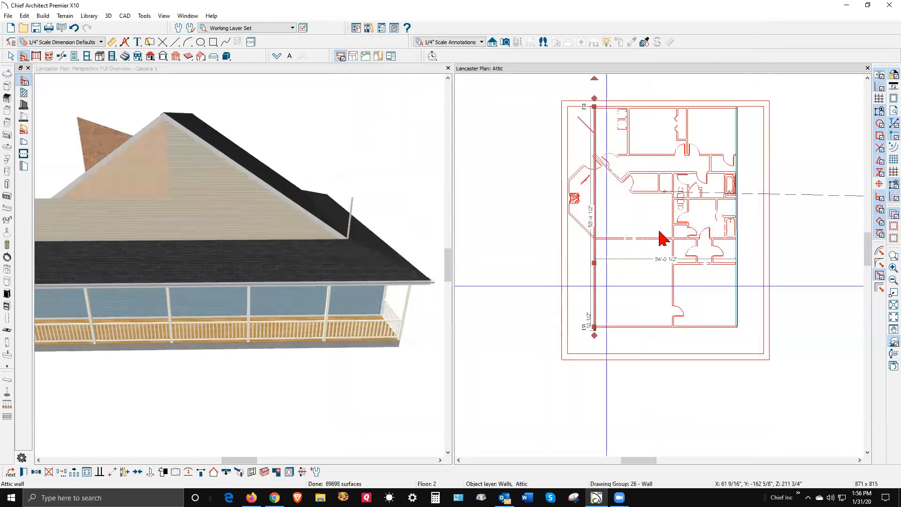
key("Escape")
Designate the attic-level wall on the side opposite the kitchen as an Attic Wall in its specification
right_click(739, 272)
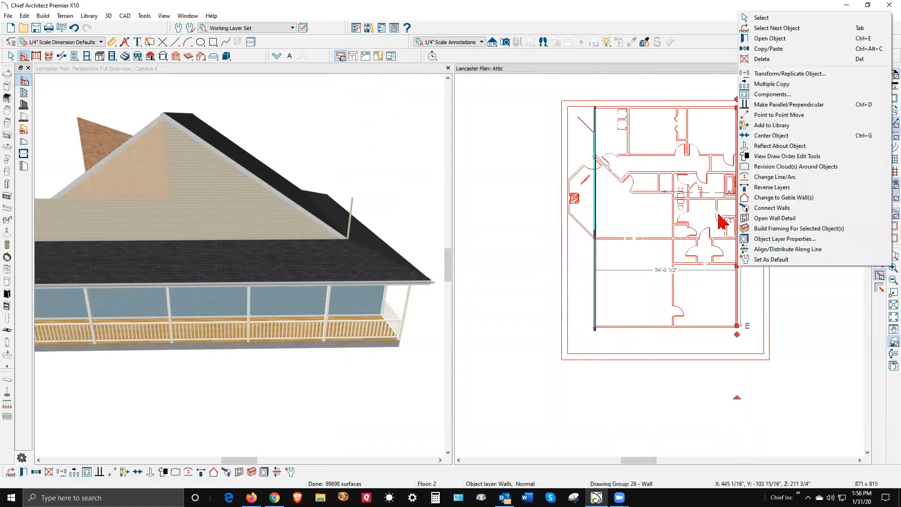
key("Return")
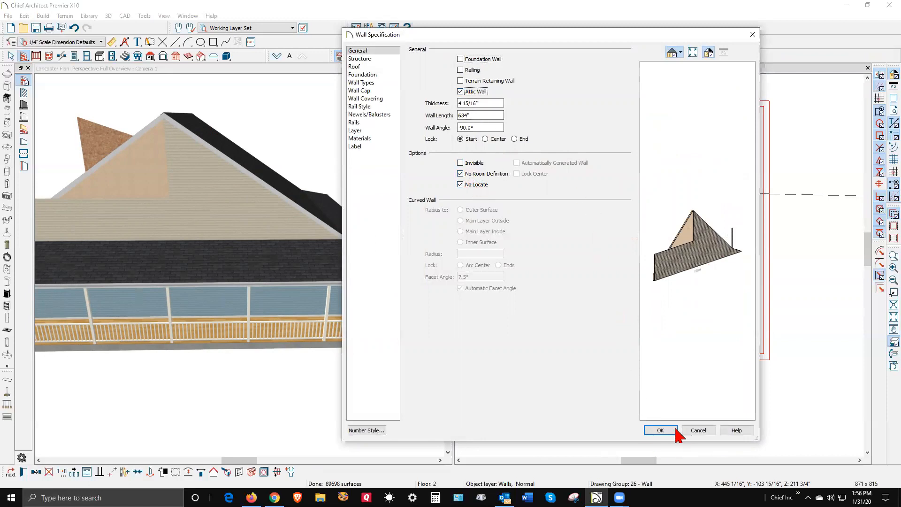
left_click(659, 431)
left_click(660, 410)
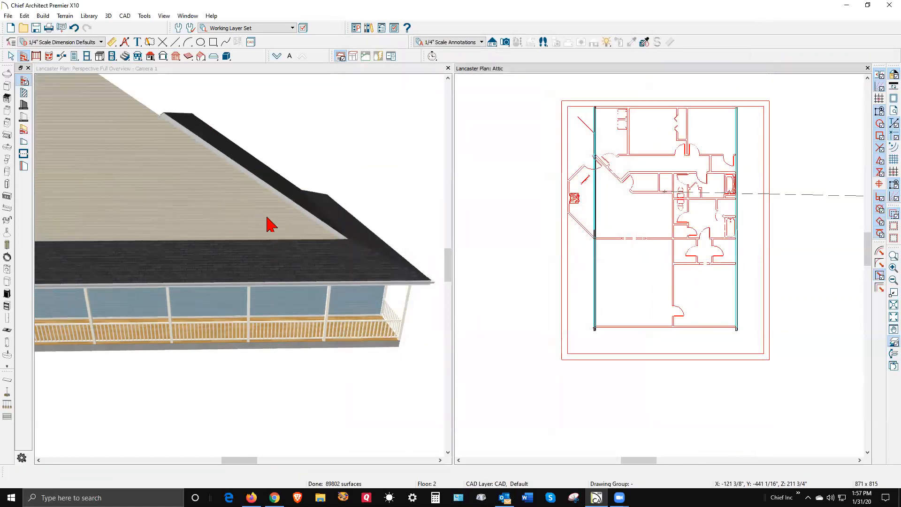
Return to the first floor plan and focus on the front corner on the kitchen side
scroll(261, 228, "down", 5)
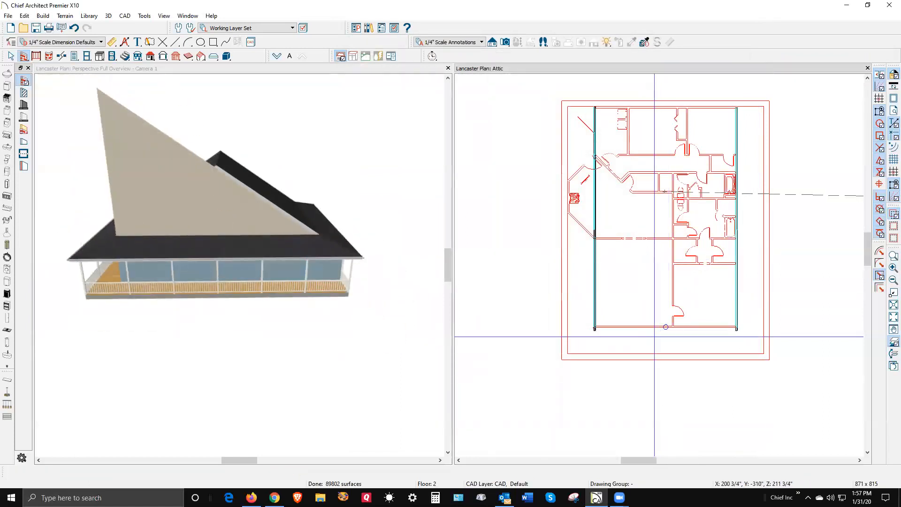
scroll(622, 255, "up", 4)
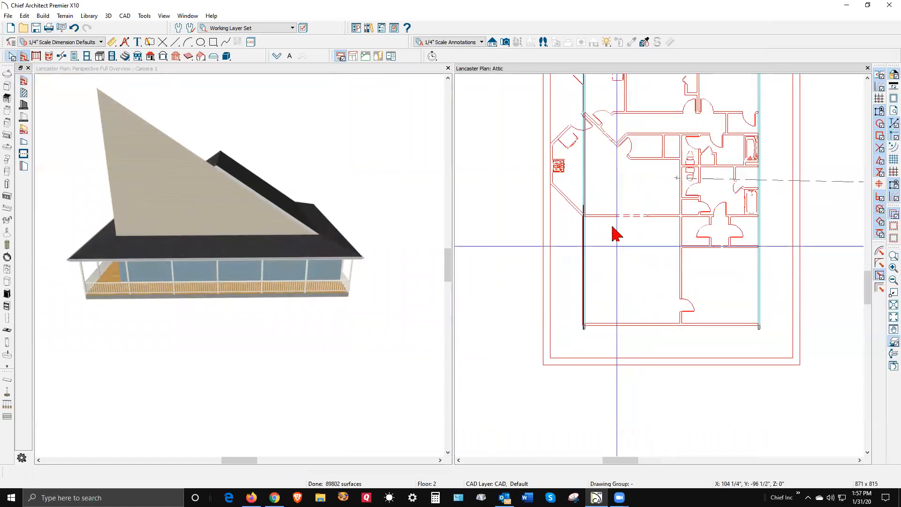
left_click(277, 56)
scroll(601, 324, "up", 5)
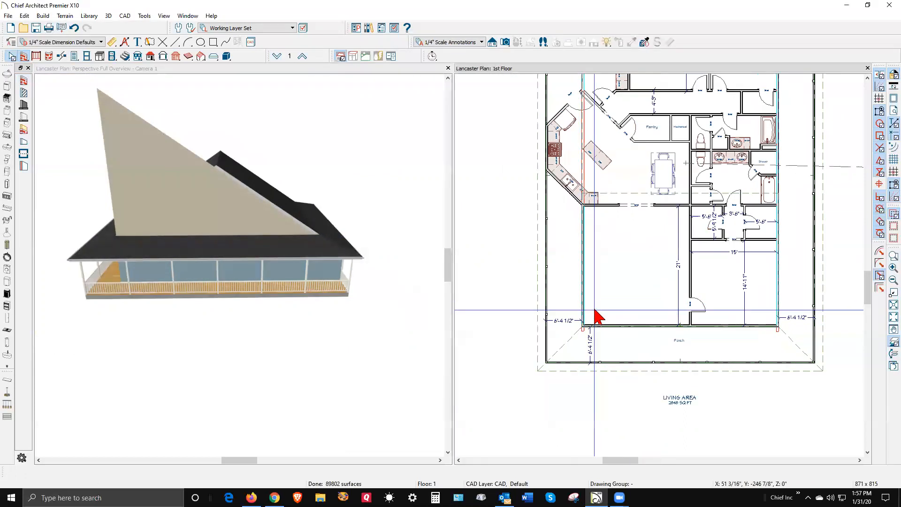
Extend the kitchen-side gable edge of the main roof plane over the front rooms outward past the exterior wall's outer face
left_click(568, 291)
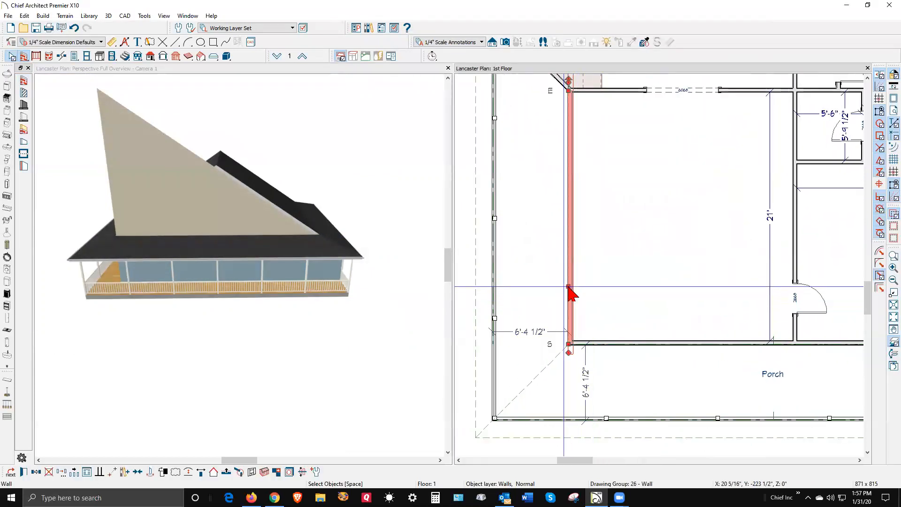
key("Tab")
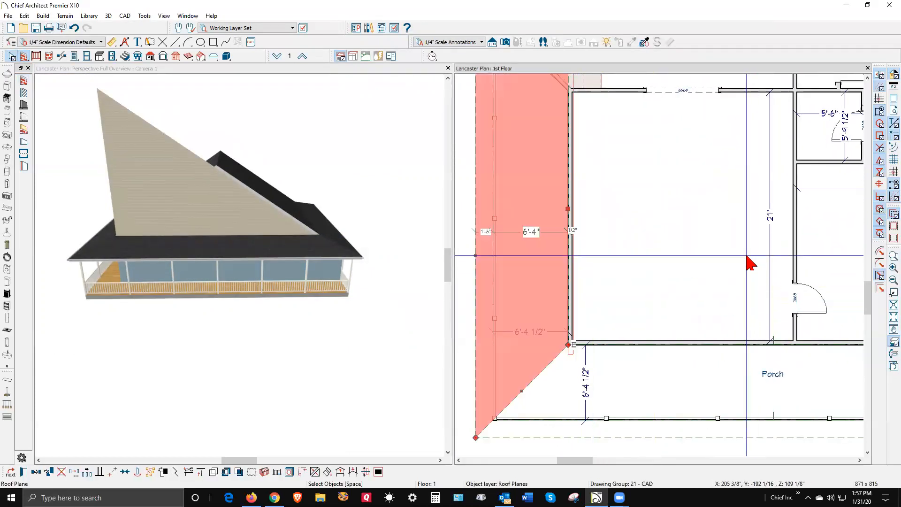
key("Escape")
left_click(581, 274)
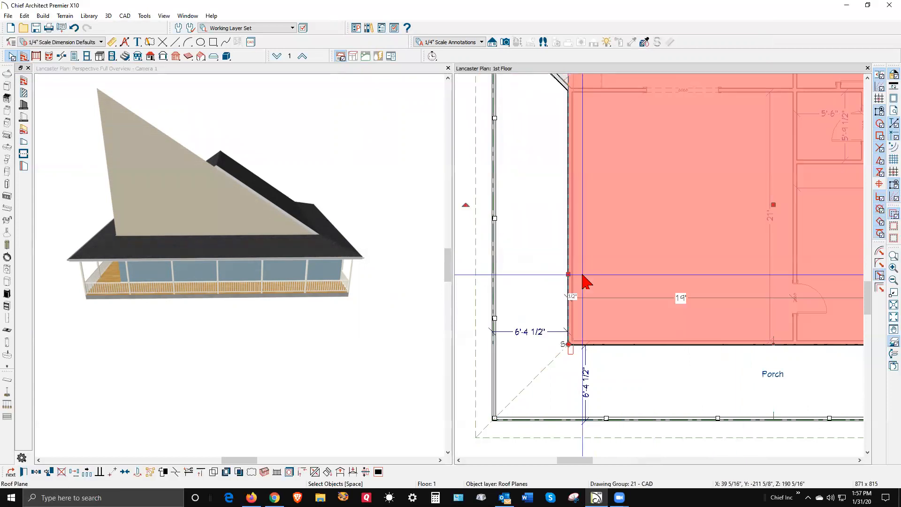
scroll(580, 279, "down", 3)
scroll(576, 287, "up", 3)
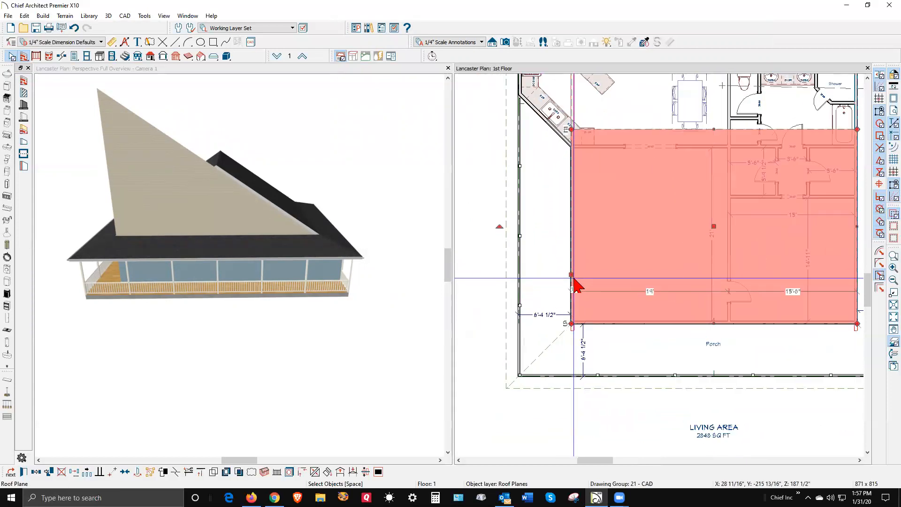
scroll(576, 290, "up", 4)
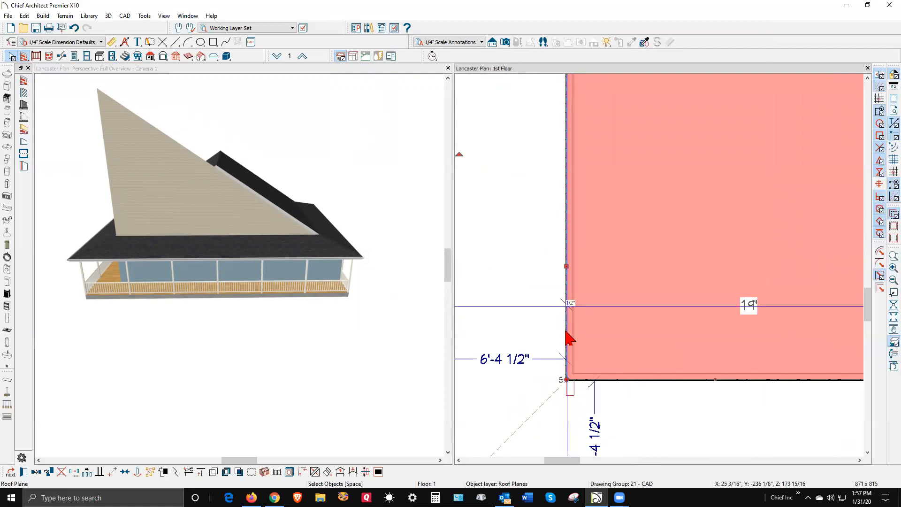
scroll(569, 317, "up", 5)
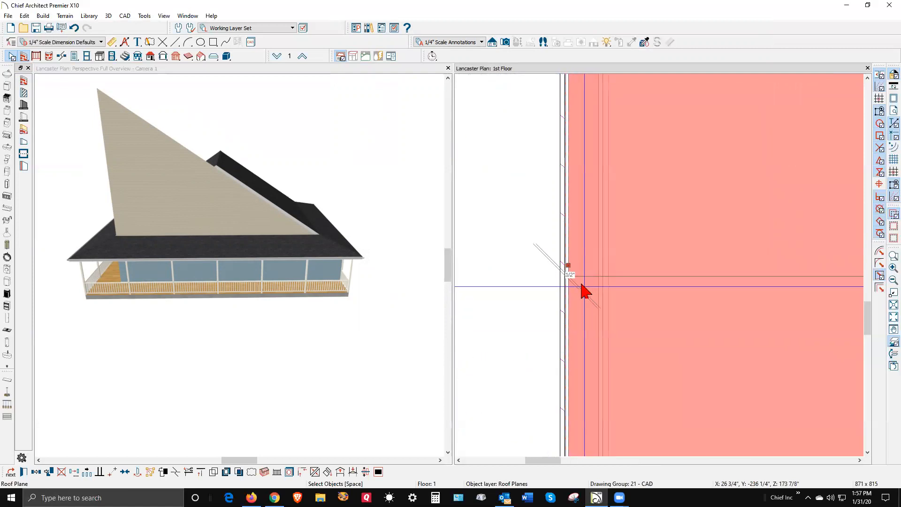
scroll(575, 277, "up", 5)
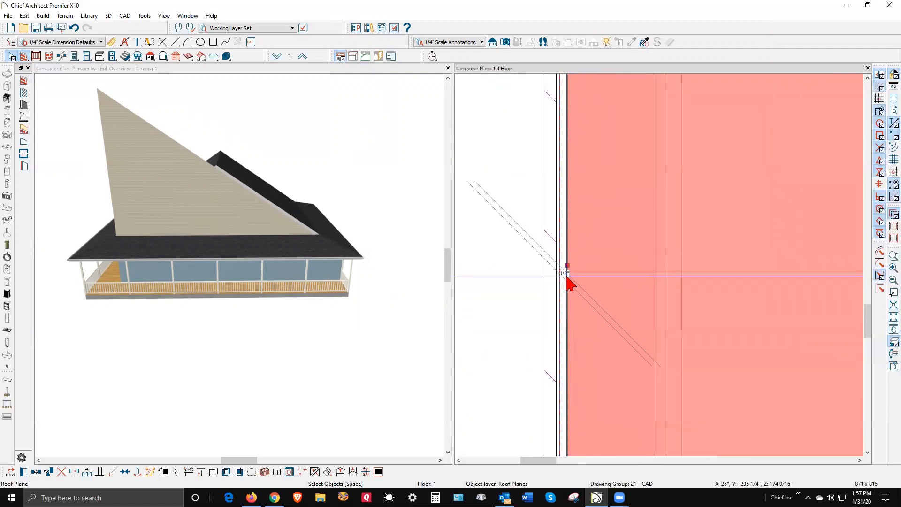
scroll(569, 282, "up", 1)
left_click_drag(565, 272, 443, 277)
scroll(652, 317, "down", 2)
key("Escape")
scroll(632, 342, "down", 3)
scroll(643, 291, "down", 4)
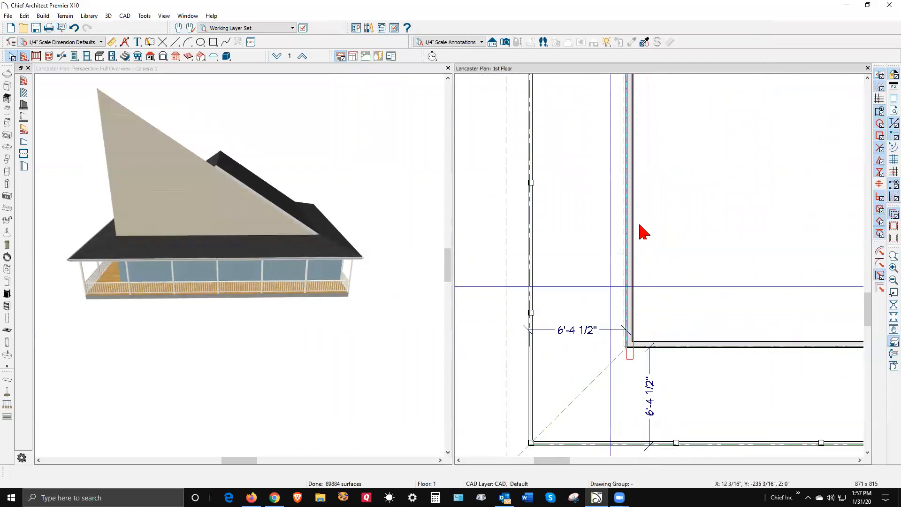
Extend the kitchen-side gable edge of the rear main roof plane outward to line up with the front roof plane's edge
scroll(625, 282, "down", 3)
scroll(620, 300, "down", 2)
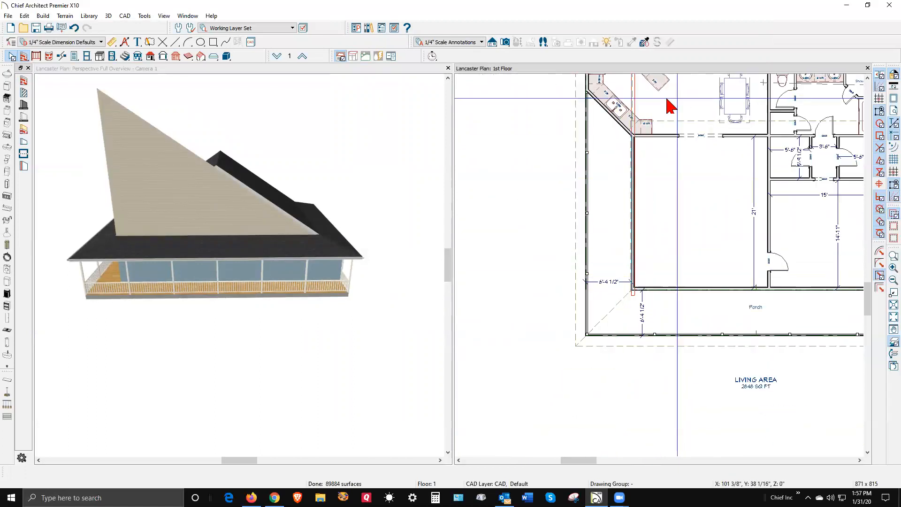
scroll(657, 100, "up", 5)
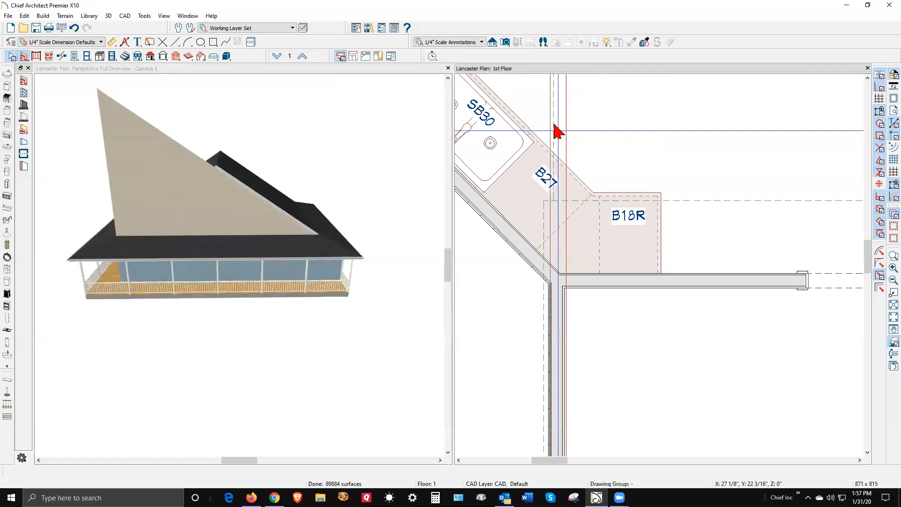
left_click(559, 133)
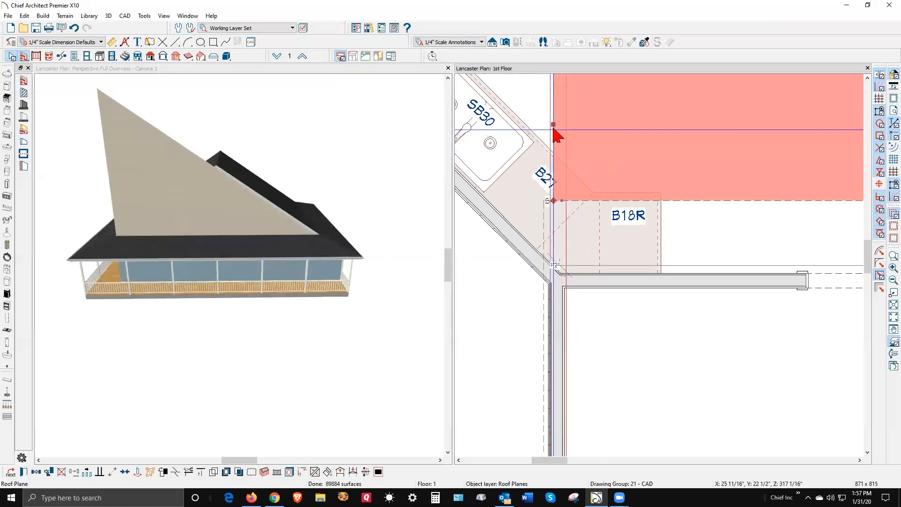
left_click_drag(553, 124, 532, 259)
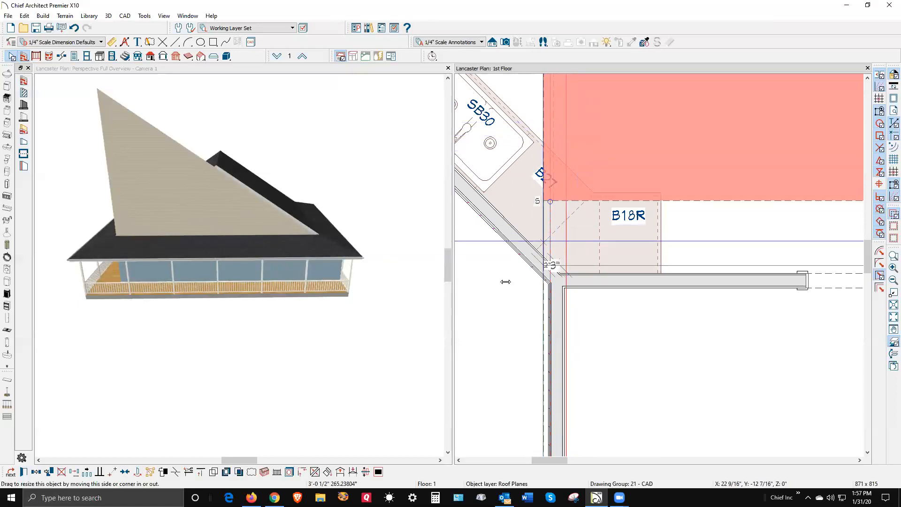
Orbit the 3D perspective around the house to compare the attic walls and roof edges at both gable ends
left_click_drag(214, 178, 217, 176)
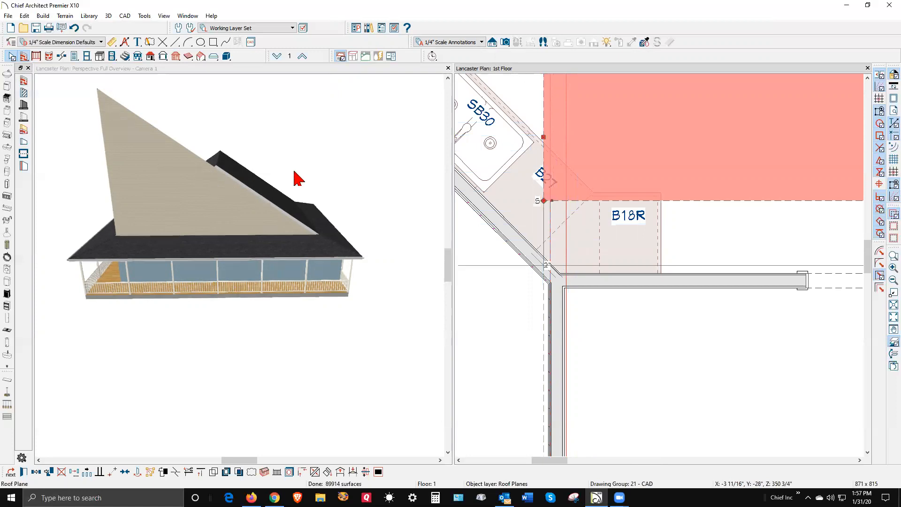
left_click(242, 66)
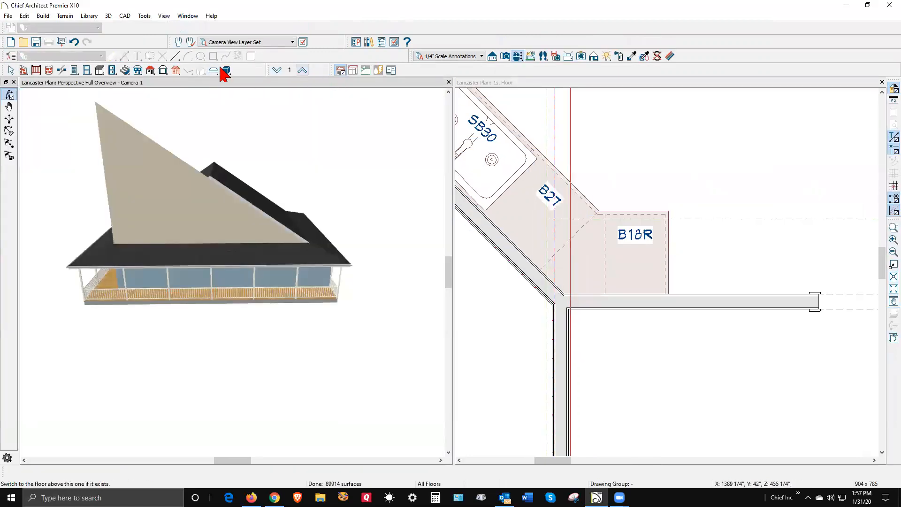
left_click_drag(247, 162, 192, 273)
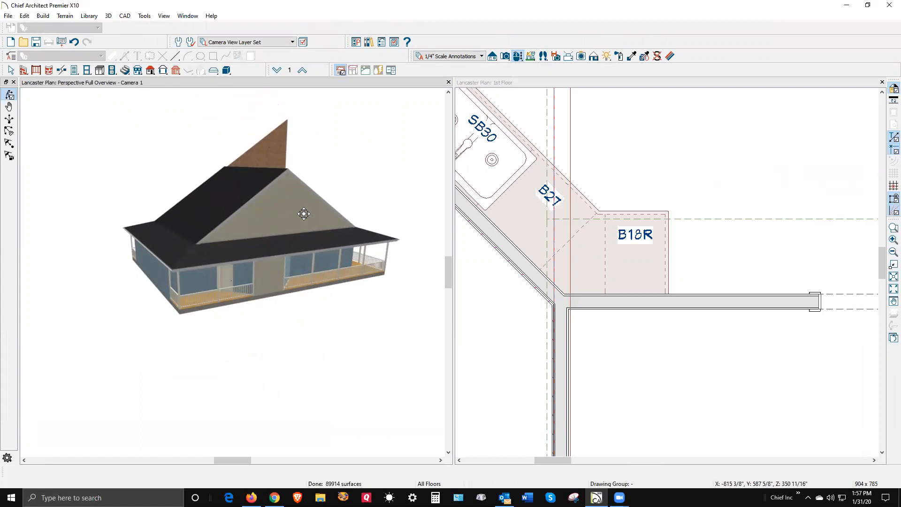
scroll(203, 221, "down", 3)
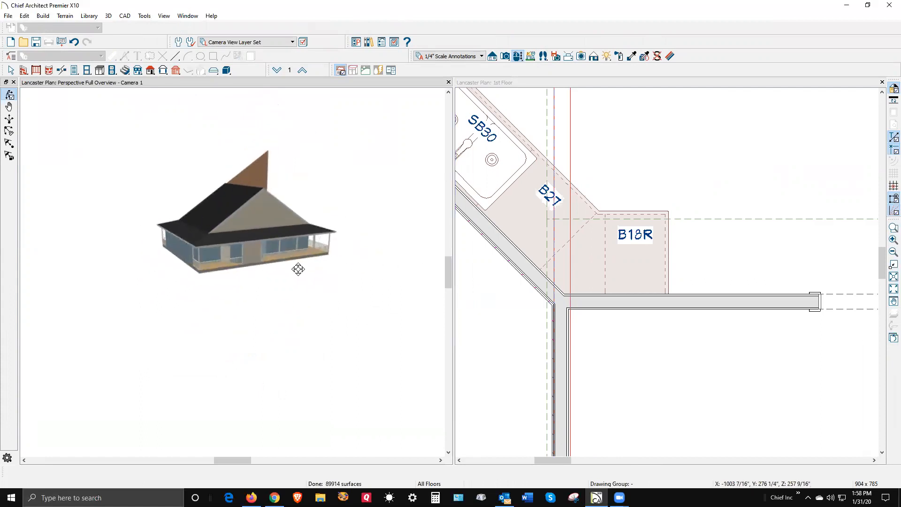
scroll(274, 235, "up", 3)
scroll(183, 249, "down", 1)
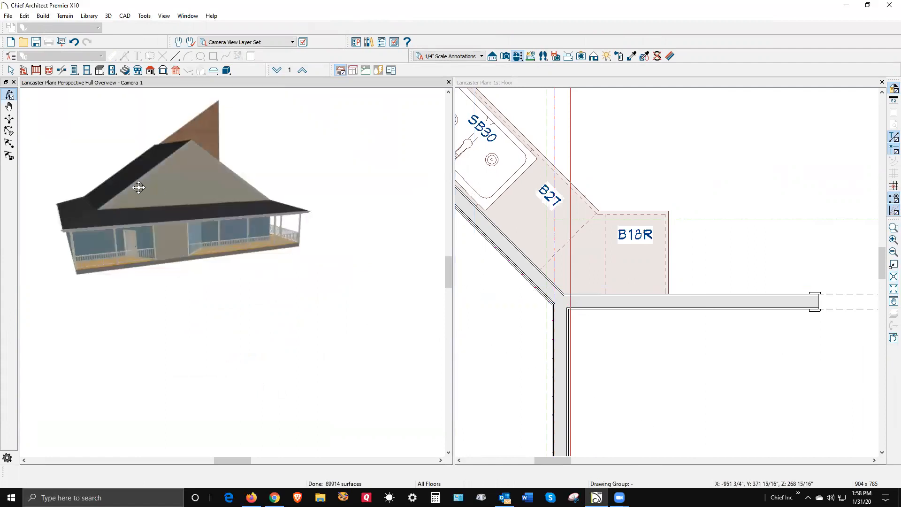
left_click_drag(138, 187, 387, 192)
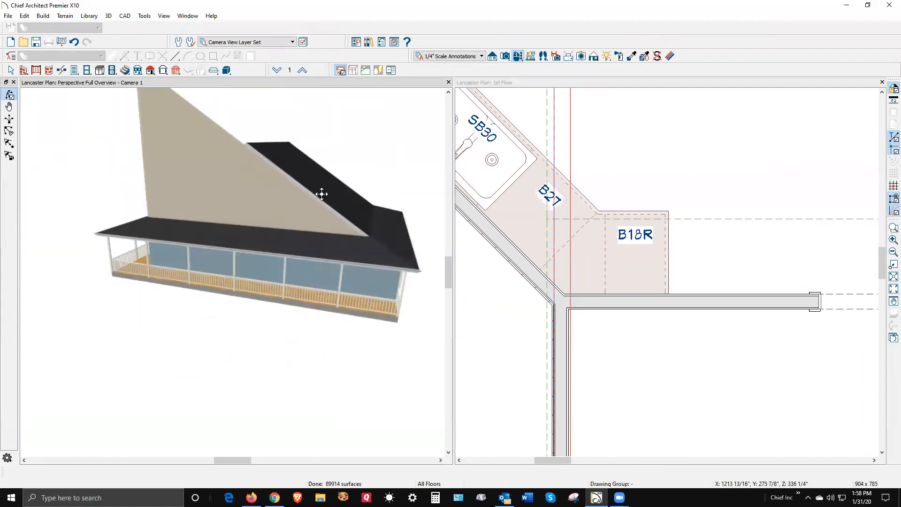
Extend the bathroom-side gable edge of the main roof plane over the front rooms outward, leaving about 6' to the porch railing
scroll(427, 241, "down", 1)
scroll(501, 268, "down", 1)
left_click(555, 251)
scroll(527, 241, "down", 2)
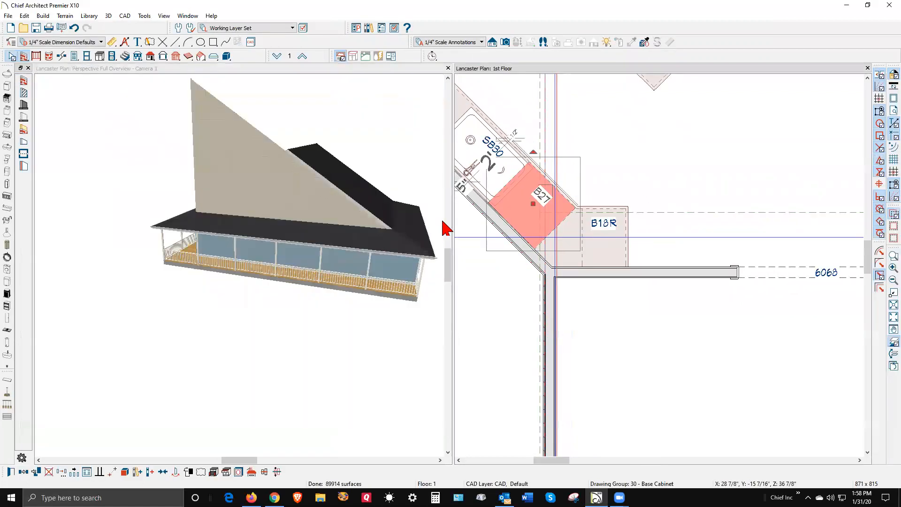
scroll(441, 229, "down", 4)
left_click(498, 284)
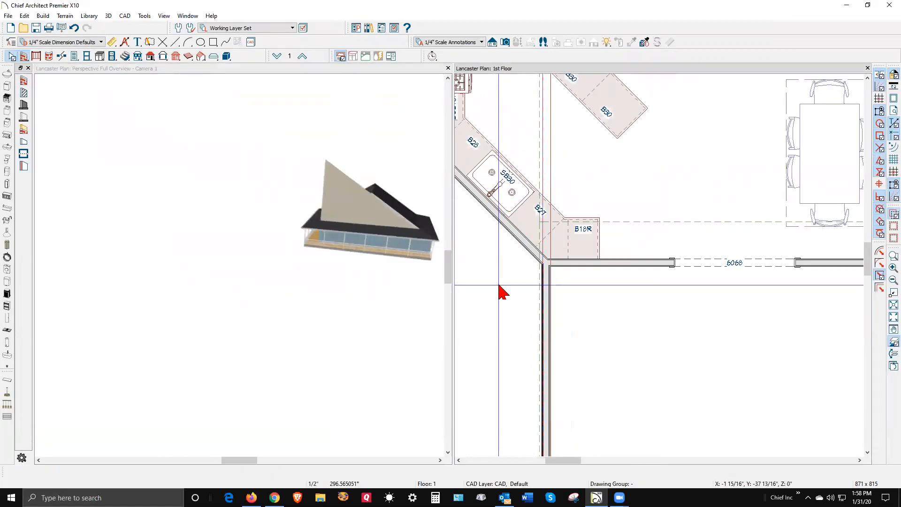
scroll(498, 284, "down", 3)
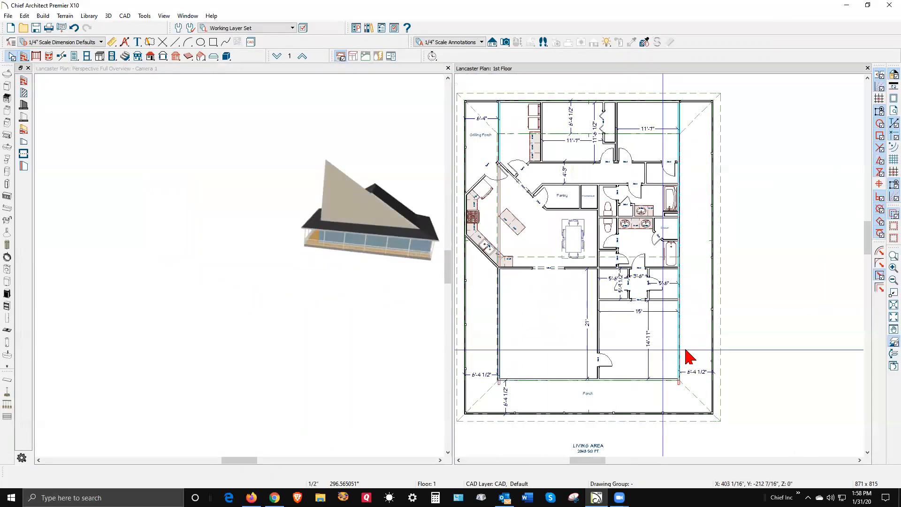
scroll(687, 352, "up", 3)
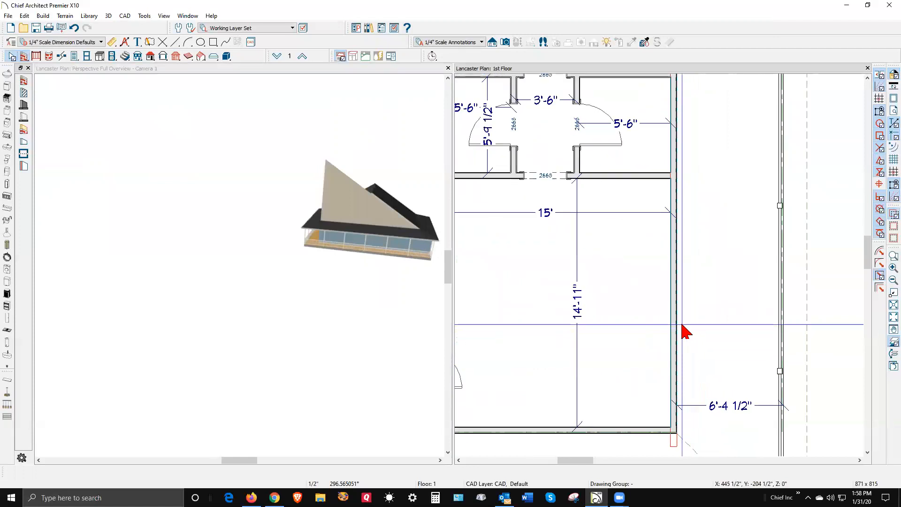
left_click(684, 327)
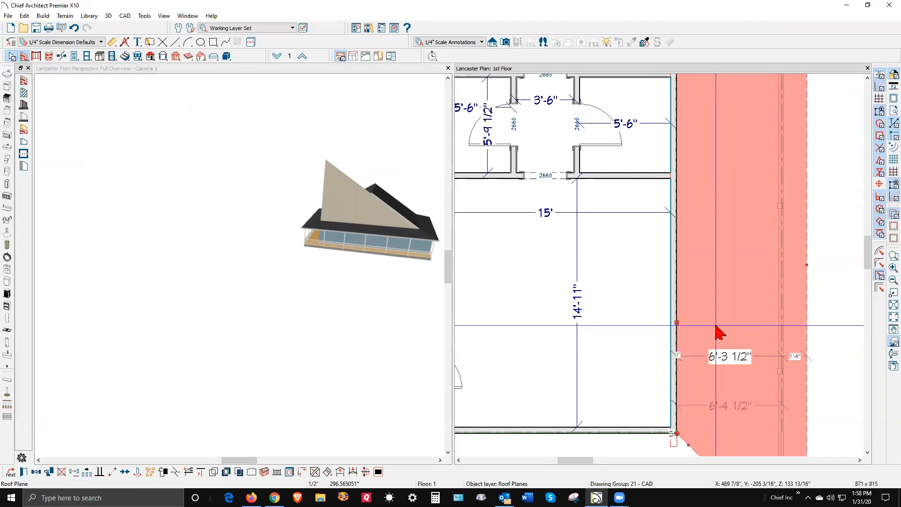
key("Tab")
key("Tab")
key("Tab")
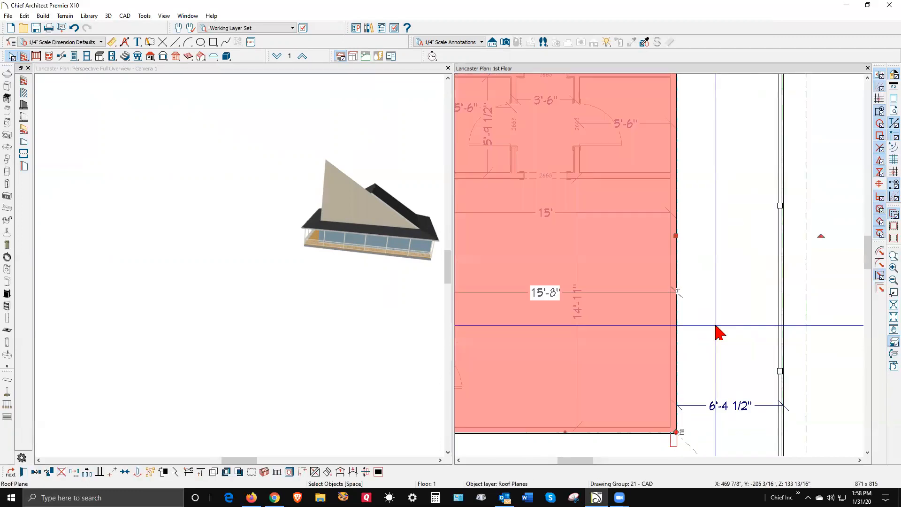
left_click_drag(678, 240, 682, 247)
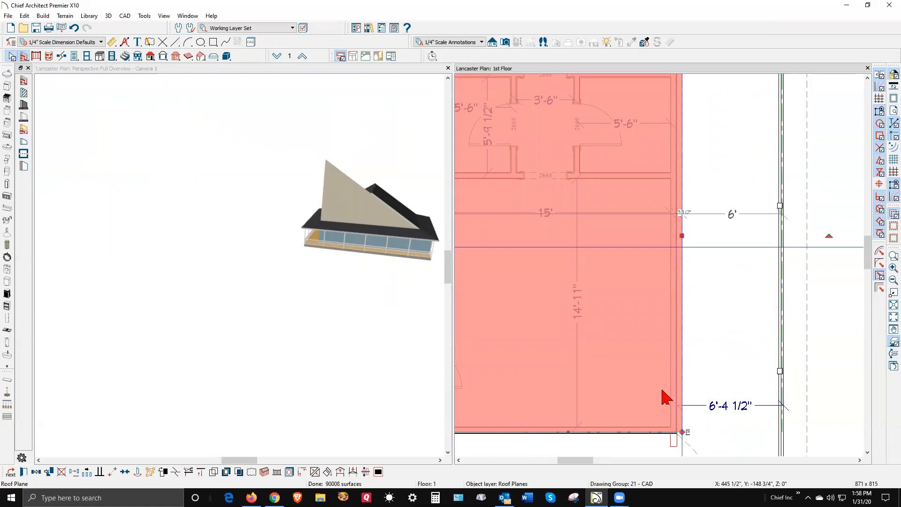
Extend the bathroom-side gable edge of the rear main roof plane outward to line up with the front roof plane's edge
scroll(662, 391, "down", 4)
scroll(689, 123, "up", 1)
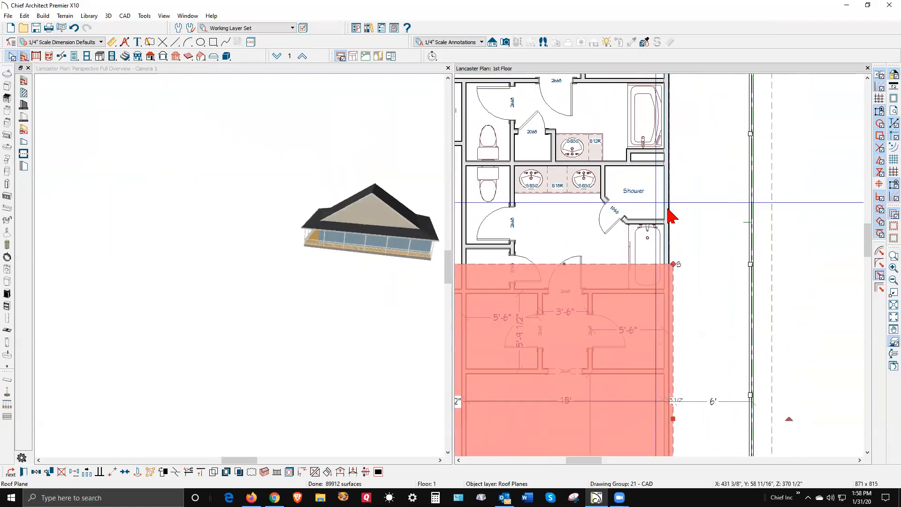
scroll(662, 207, "up", 2)
left_click(666, 209)
key("Tab")
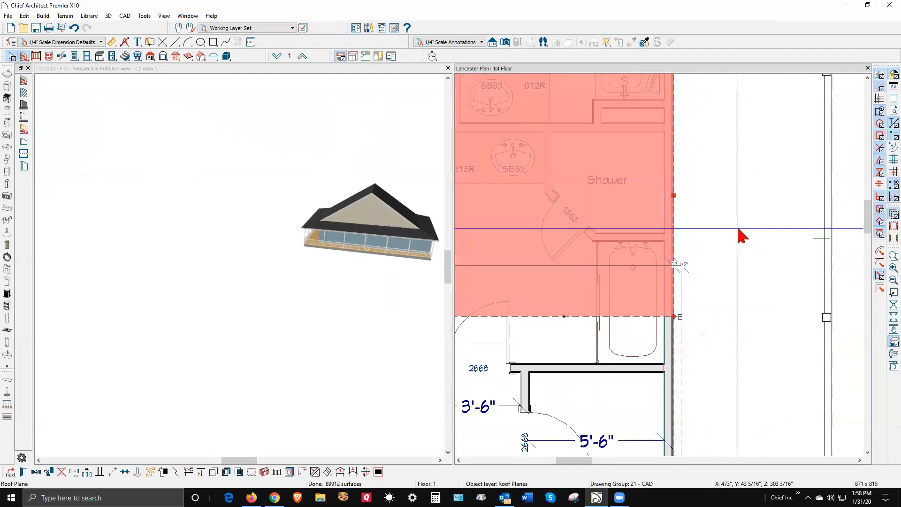
left_click_drag(673, 203, 681, 317)
key("Escape")
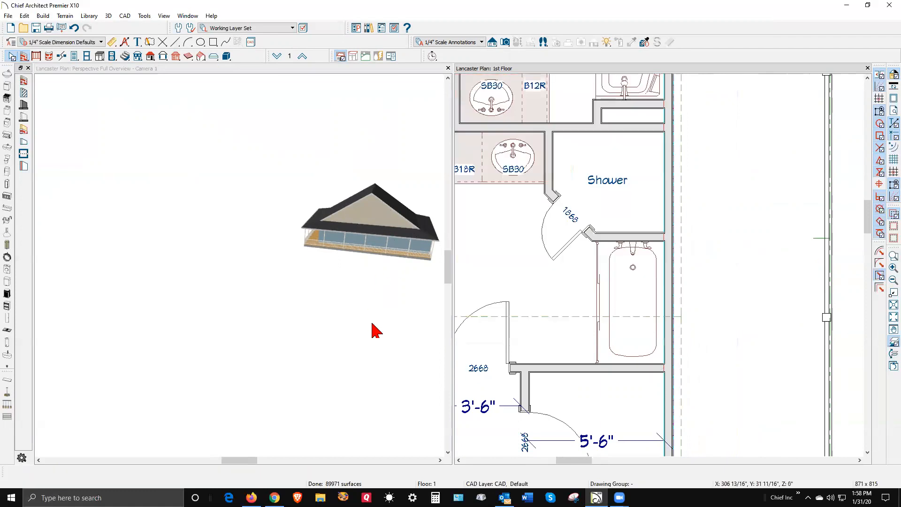
Copy the Lap Siding material from the porch wall onto the tan attic wall at the bathroom-side gable end
left_click(370, 169)
scroll(367, 214, "up", 5)
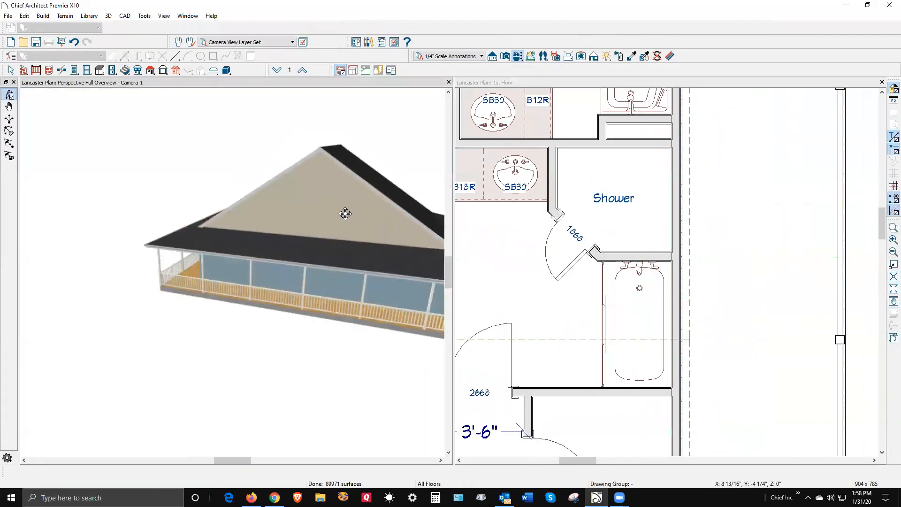
left_click_drag(345, 214, 293, 209)
left_click_drag(302, 259, 328, 240)
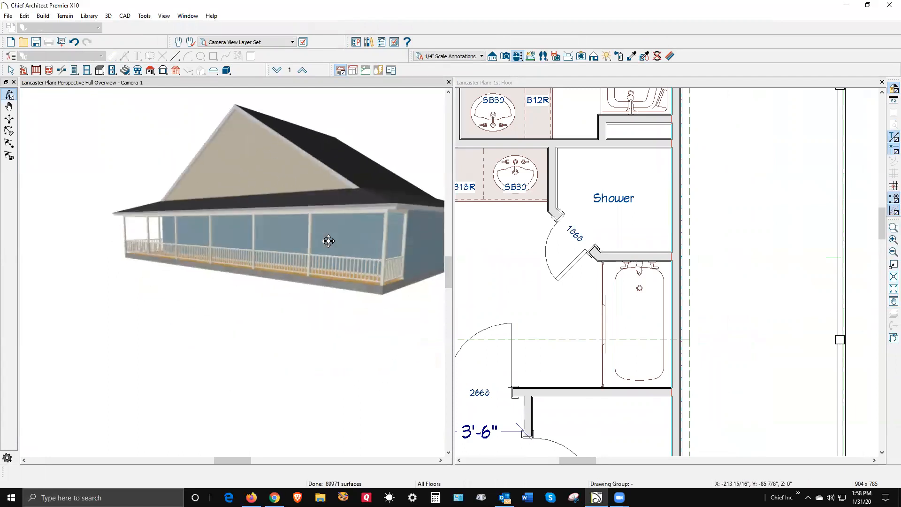
key("space")
left_click(632, 56)
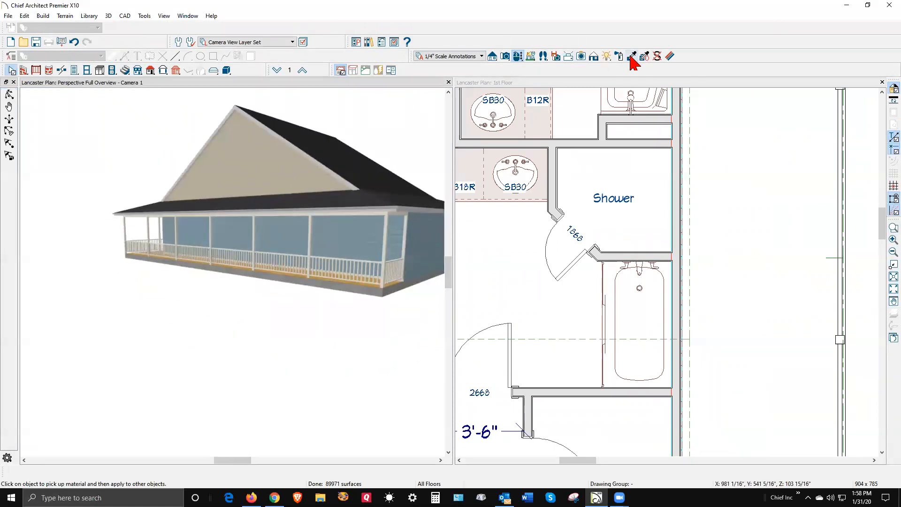
left_click(341, 236)
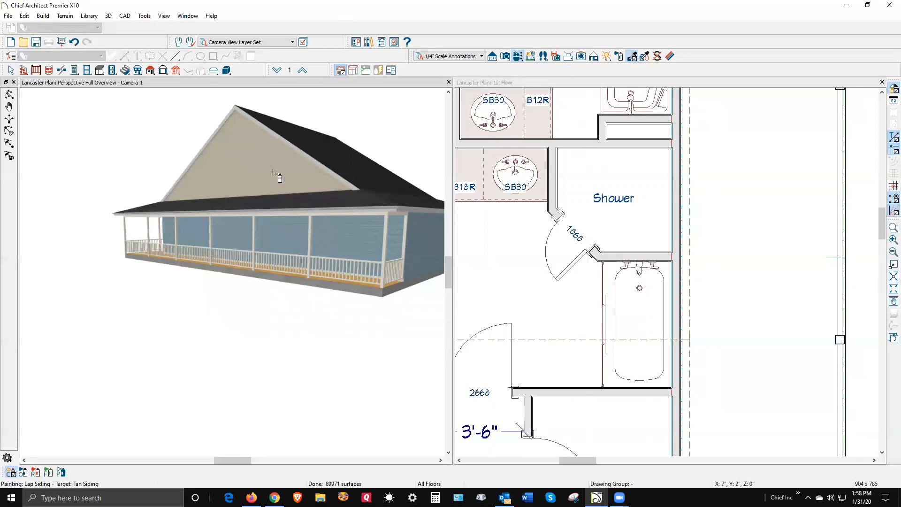
left_click(338, 320)
key("space")
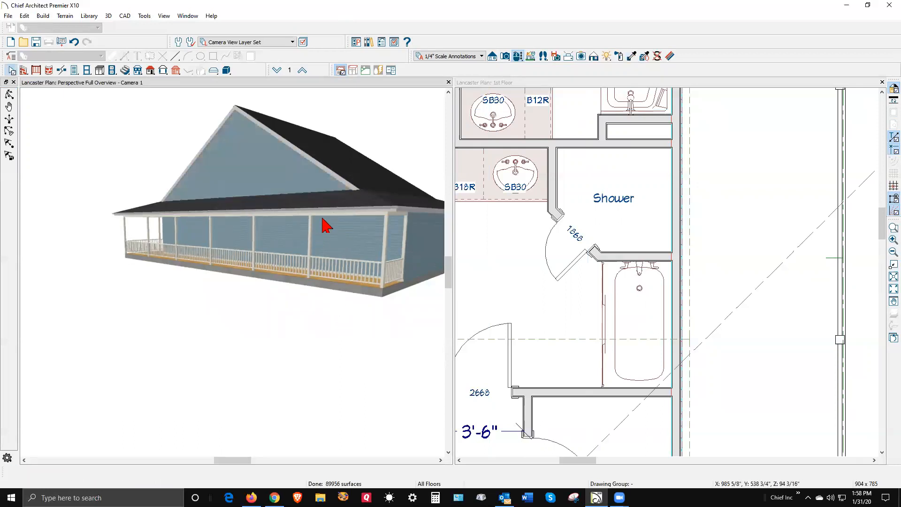
Copy the Lap Siding material onto the kitchen-side attic wall and the tan exterior wall of the kitchen bay below it
left_click(8, 95)
left_click_drag(332, 188, 146, 244)
scroll(153, 240, "up", 5)
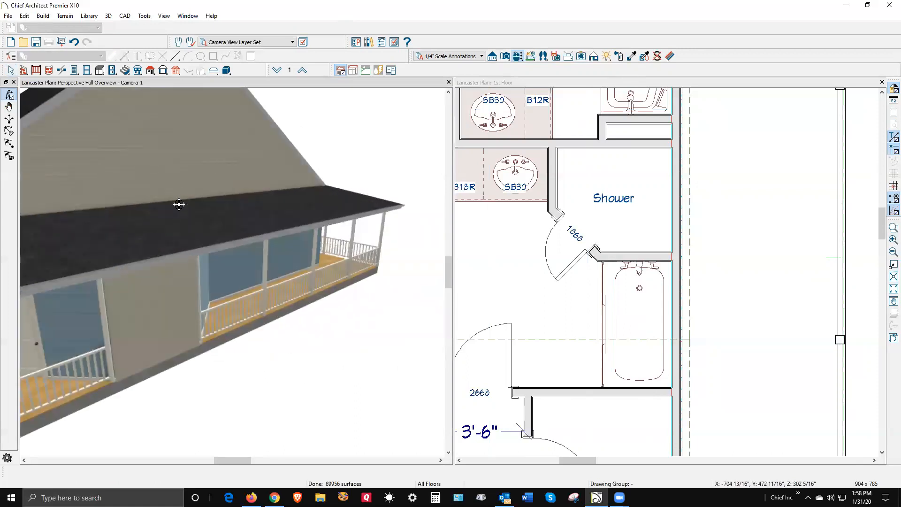
left_click(632, 57)
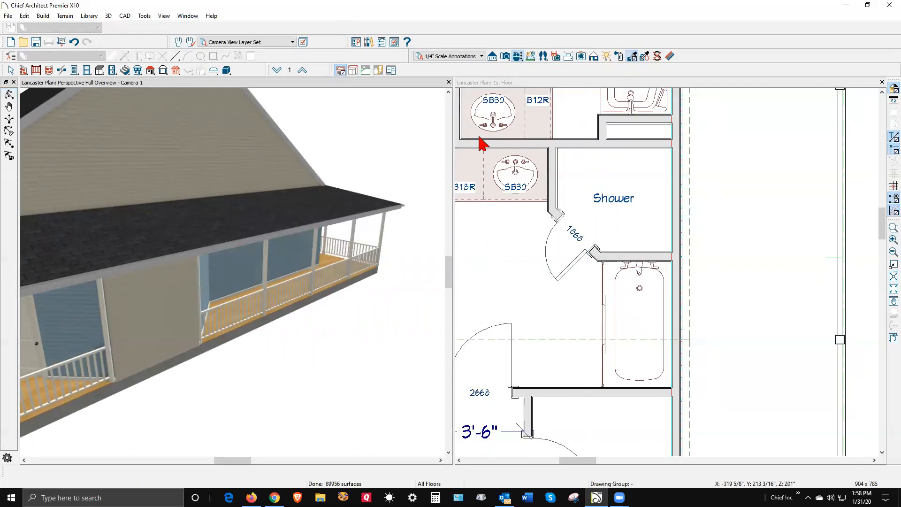
left_click(247, 278)
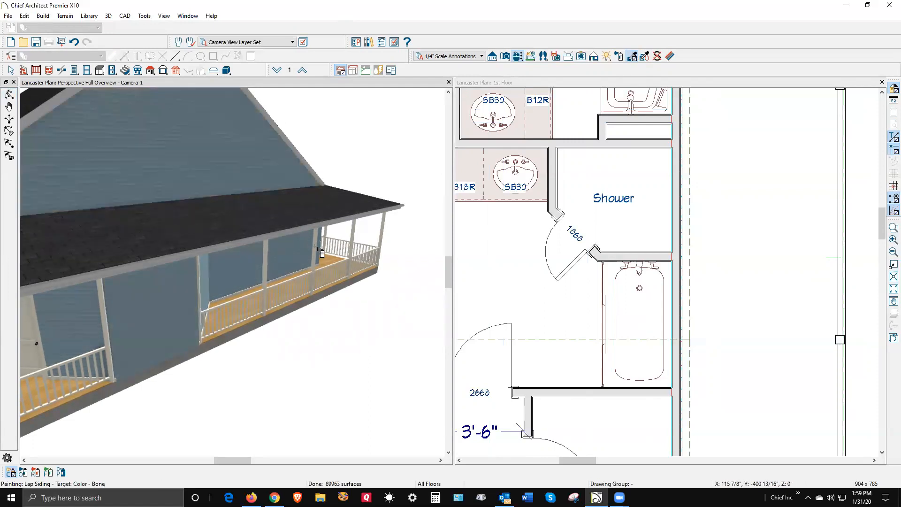
key("space")
scroll(339, 279, "down", 5)
scroll(342, 285, "up", 2)
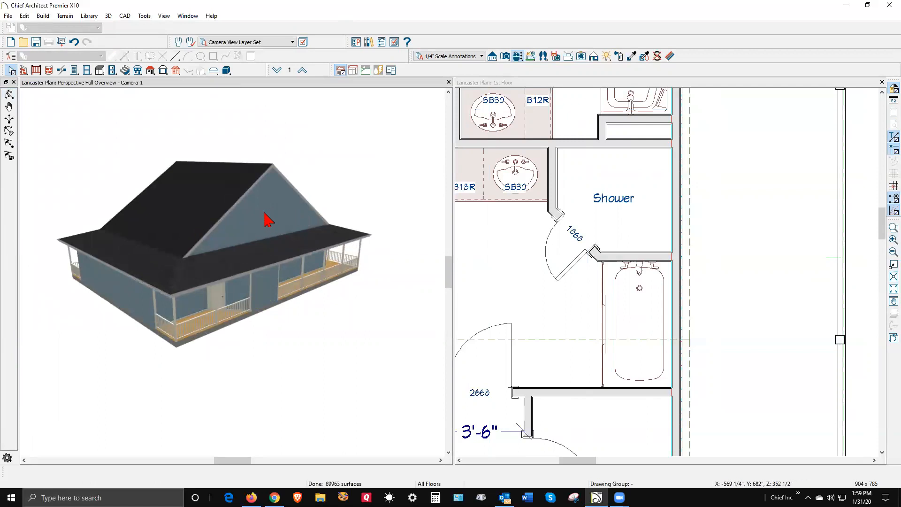
scroll(436, 234, "down", 1)
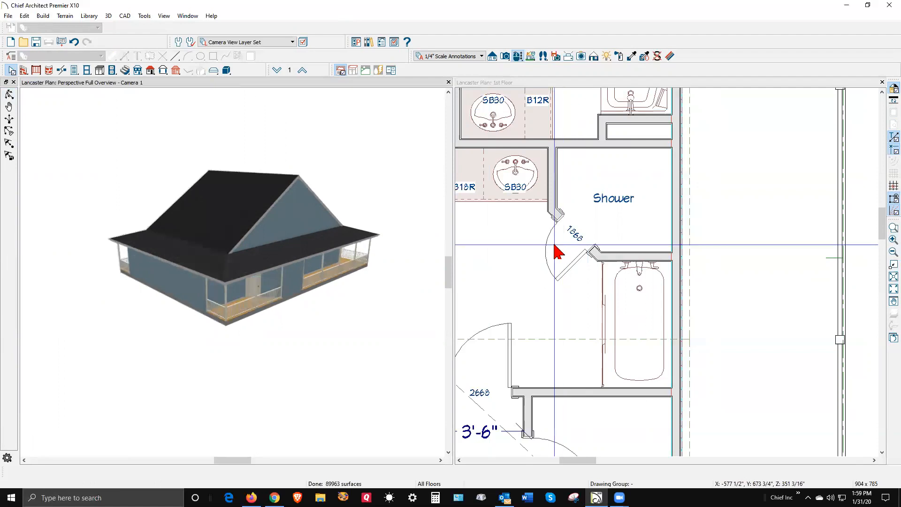
On the attic floor, place a window beneath the ridge in each gable-end wall and try to center the bathroom-side one
scroll(558, 252, "down", 5)
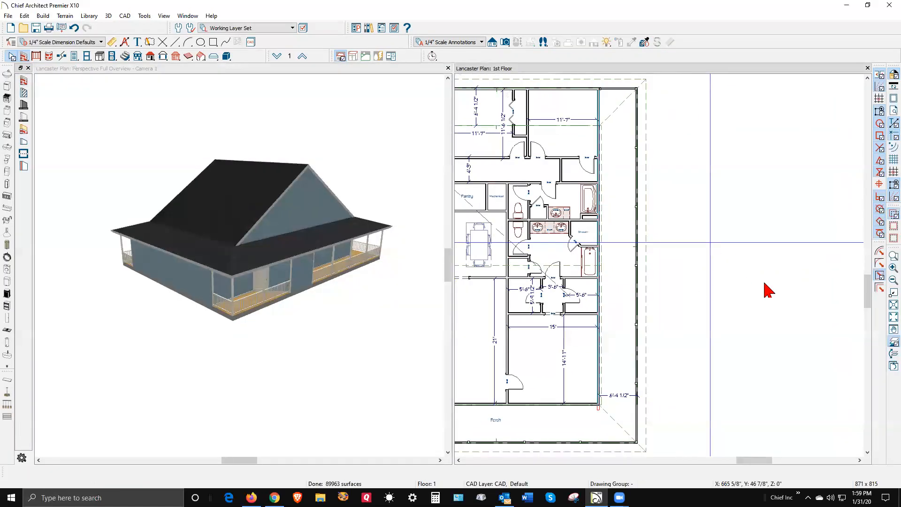
scroll(775, 289, "down", 4)
scroll(698, 274, "up", 3)
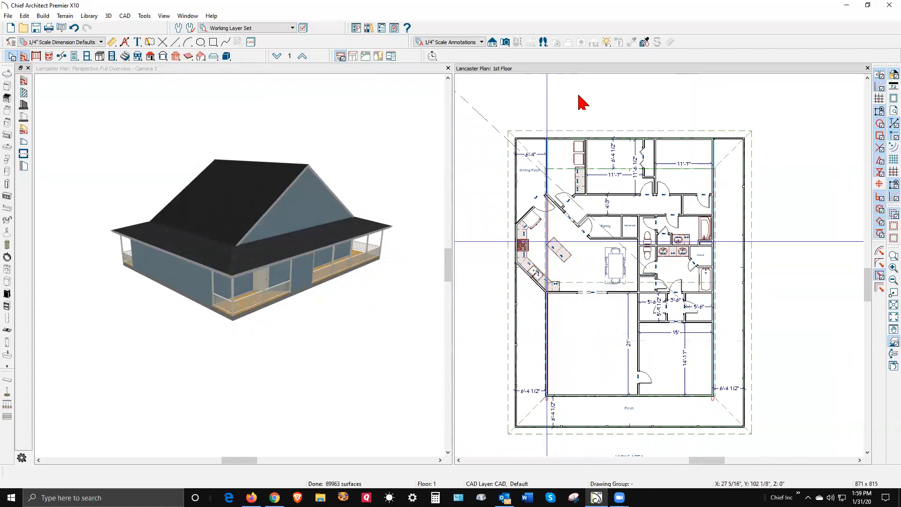
left_click(301, 57)
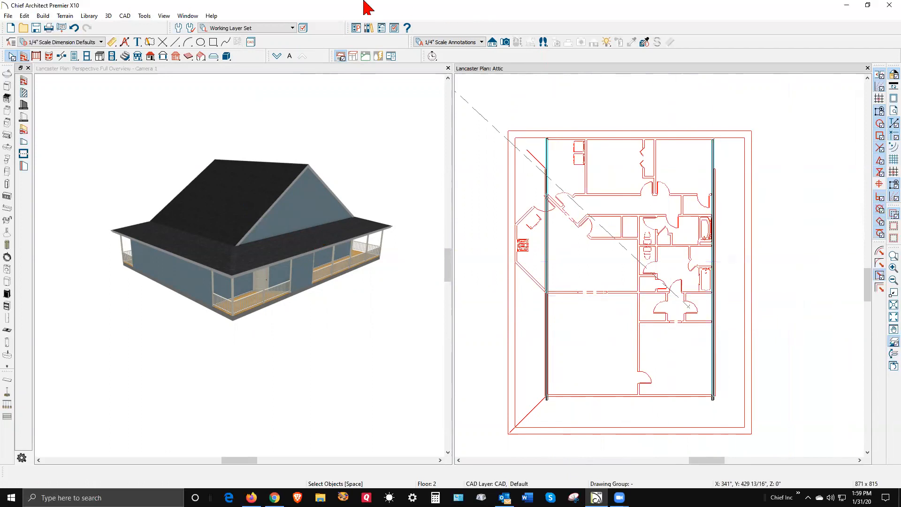
left_click(87, 55)
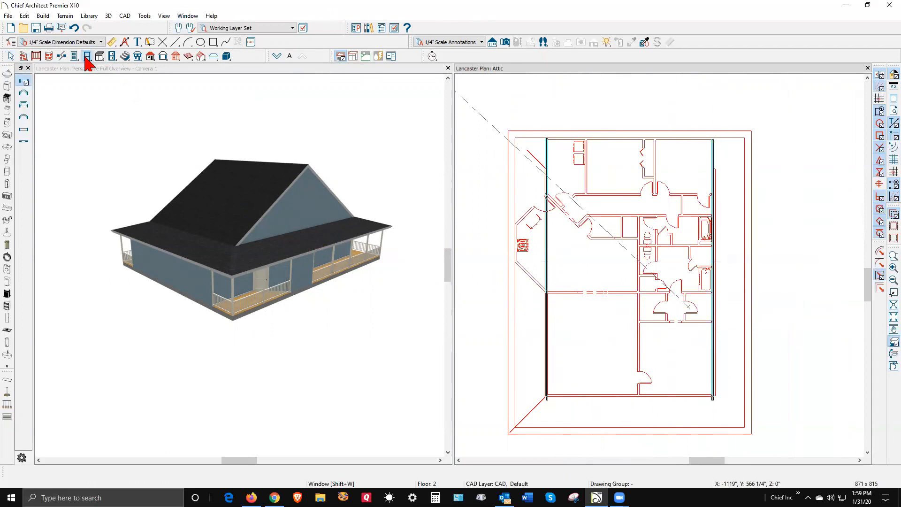
left_click(545, 282)
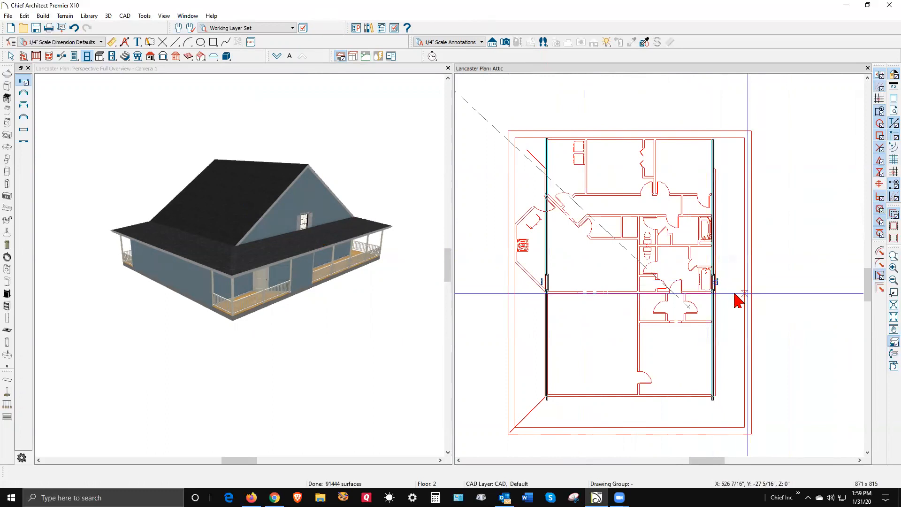
left_click(716, 282)
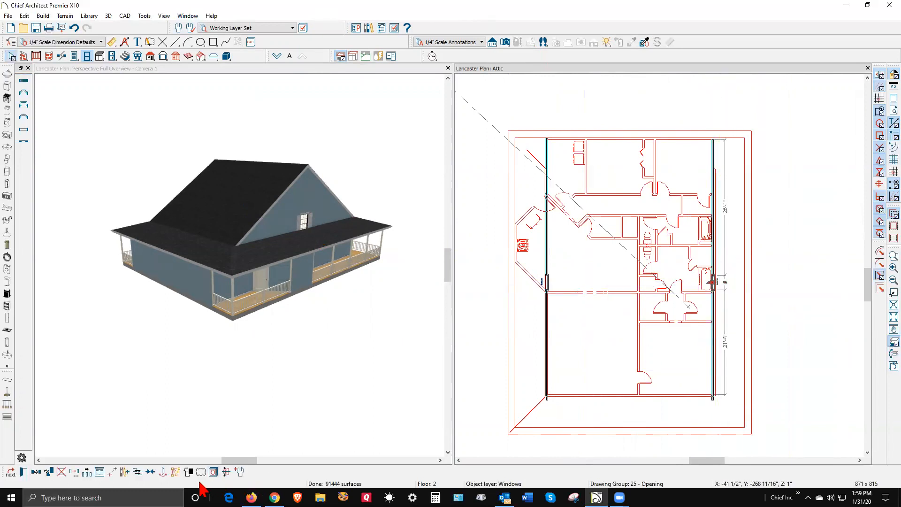
left_click(151, 472)
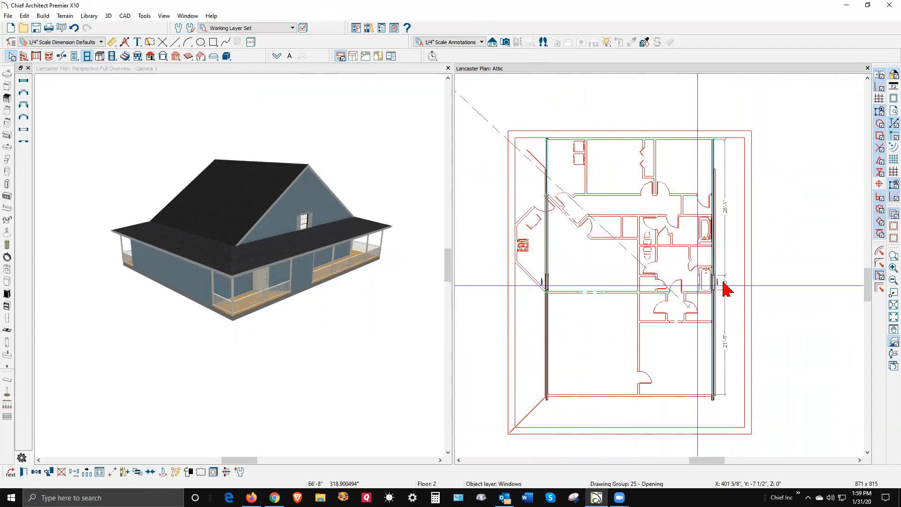
left_click(598, 296)
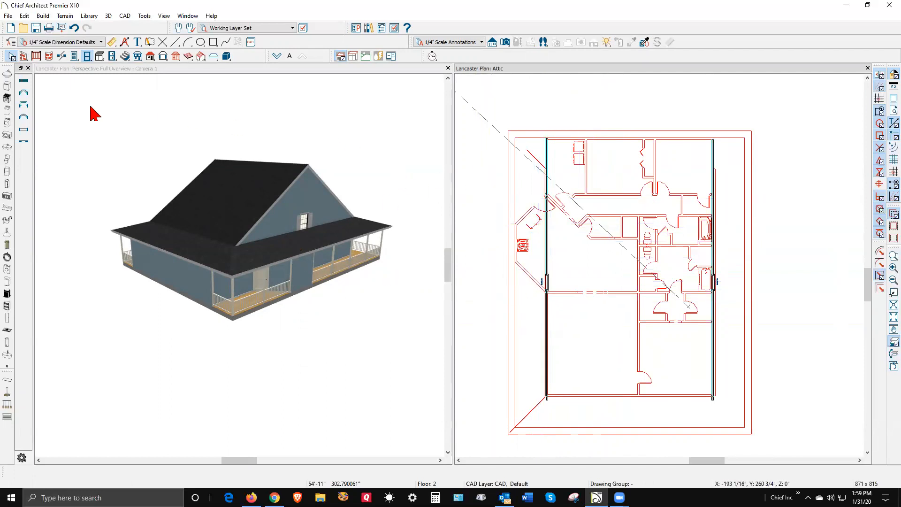
Raise the kitchen-side attic window in the 3D perspective until its bottom sits 81" above the floor, clear of the porch roof
left_click(336, 99)
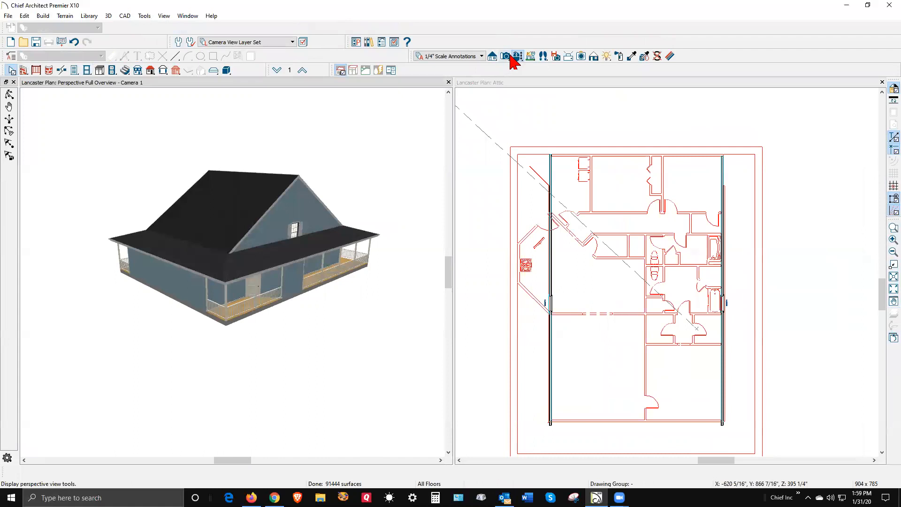
left_click(507, 56)
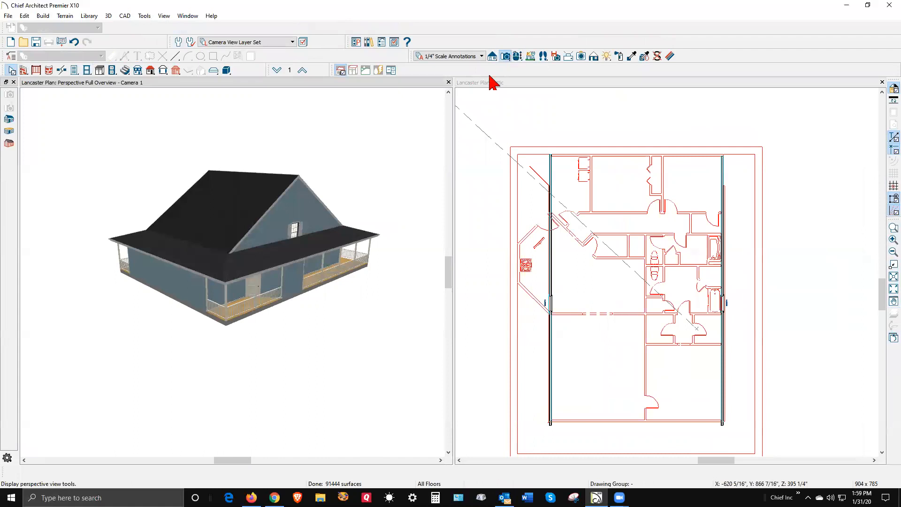
left_click(517, 56)
left_click_drag(370, 248, 311, 234)
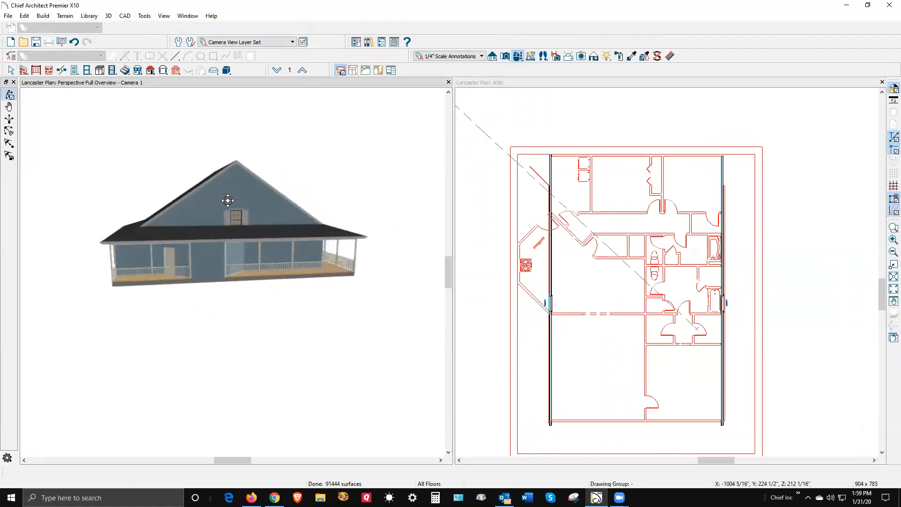
scroll(228, 198, "up", 3)
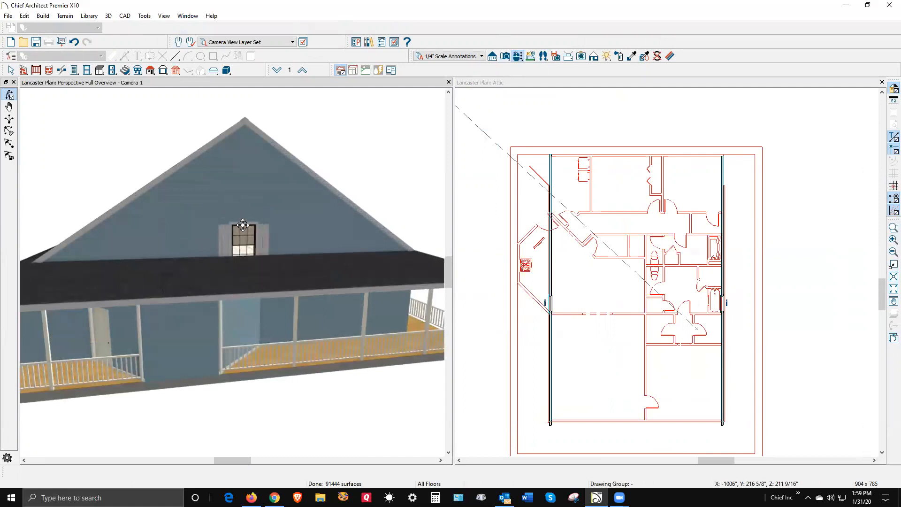
key("space")
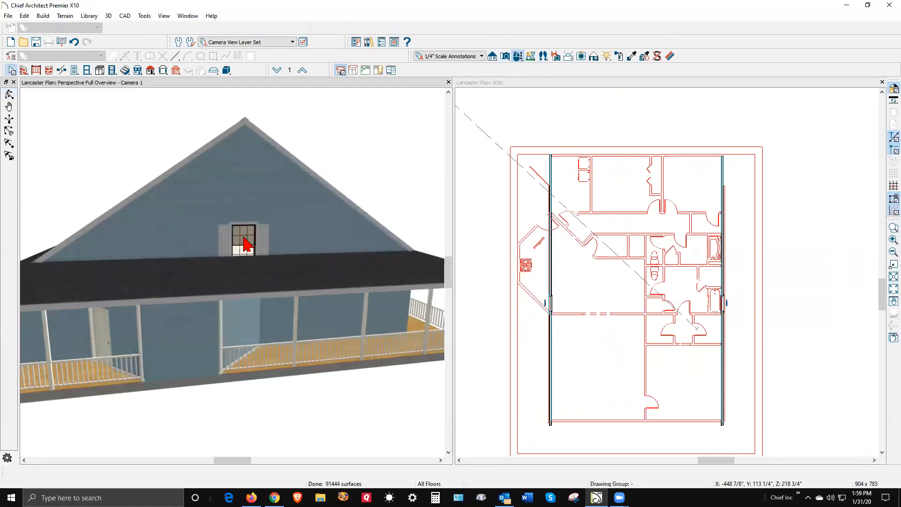
left_click(242, 248)
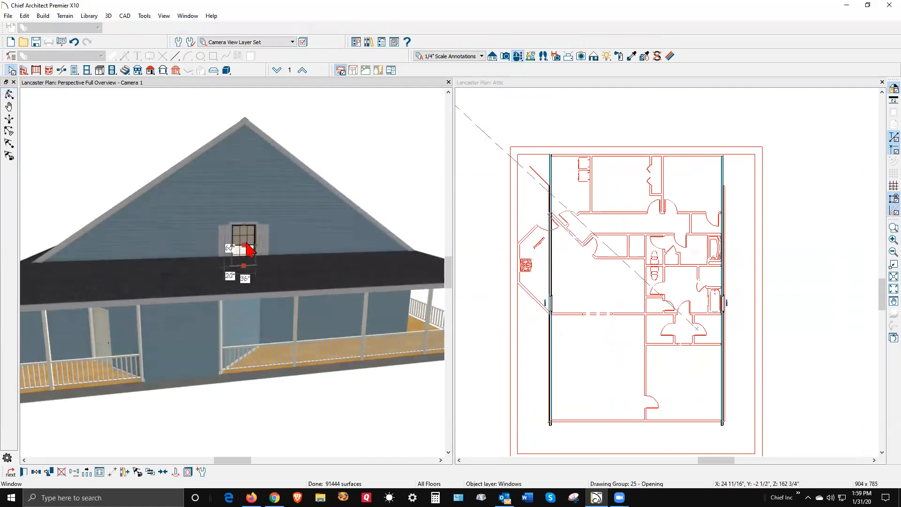
left_click_drag(246, 243, 248, 202)
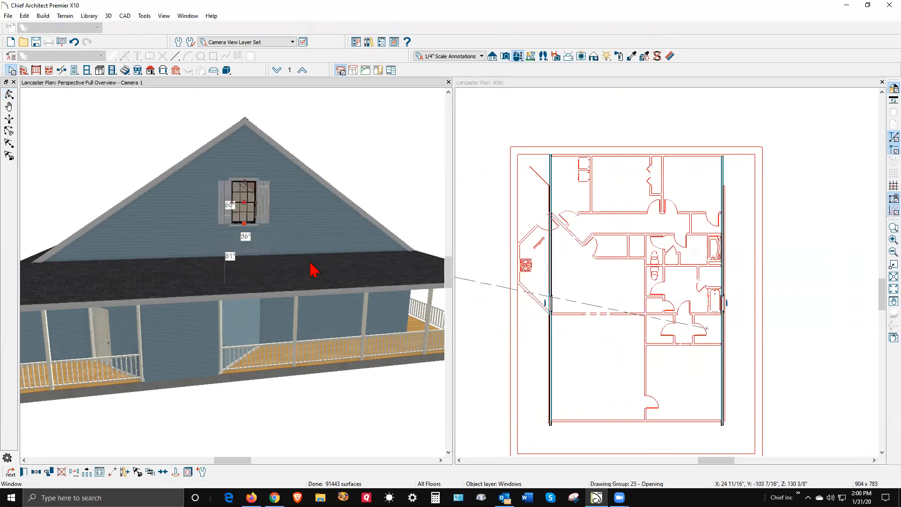
In the 3D perspective, raise the bathroom-side attic window in its gable wall so it sits clear of the porch roof
key("Escape")
scroll(517, 270, "down", 2)
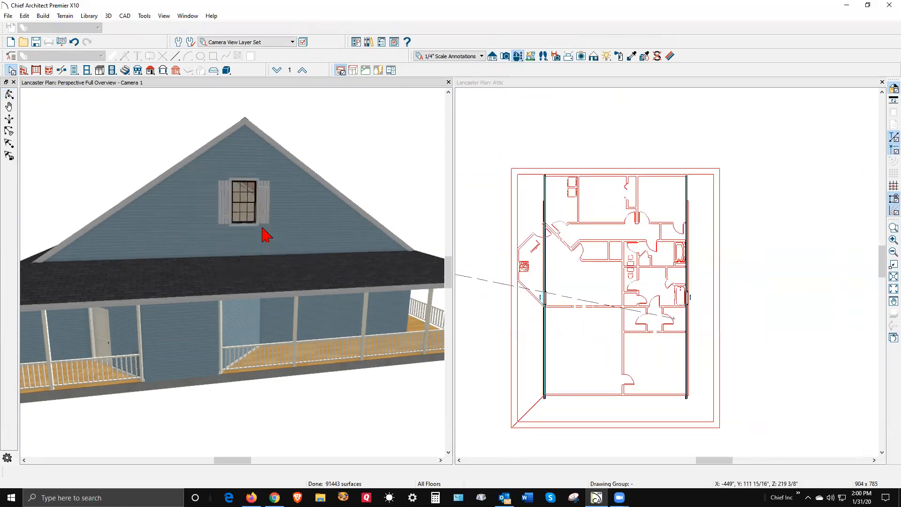
scroll(118, 228, "down", 2)
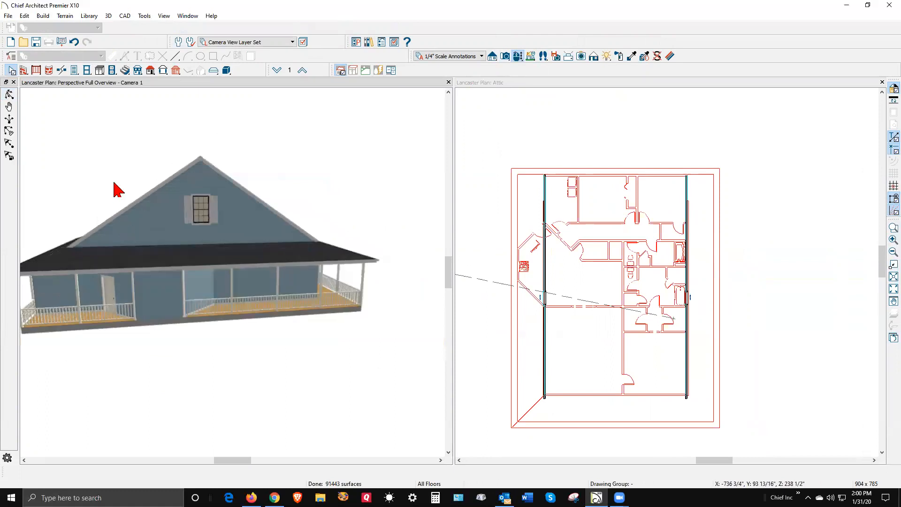
left_click(10, 94)
left_click_drag(100, 176, 369, 163)
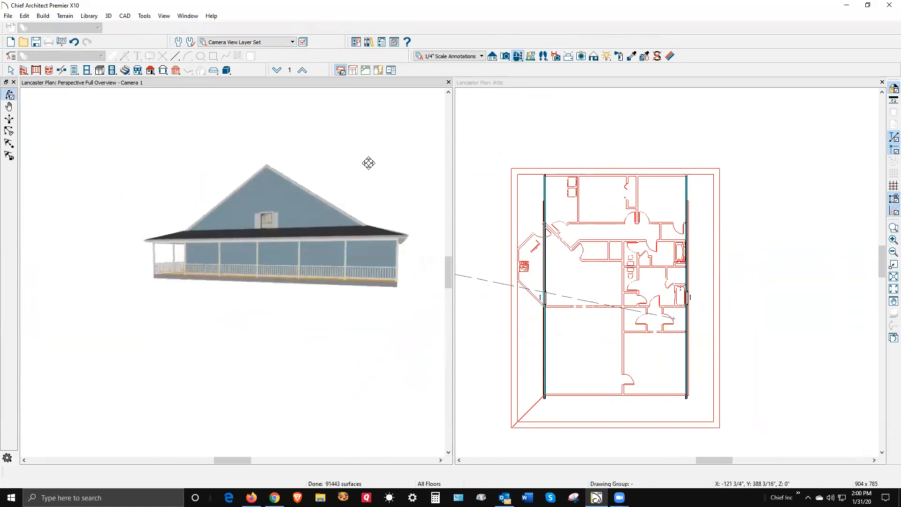
scroll(276, 211, "up", 4)
key("space")
left_click(272, 216)
left_click_drag(267, 217, 310, 155)
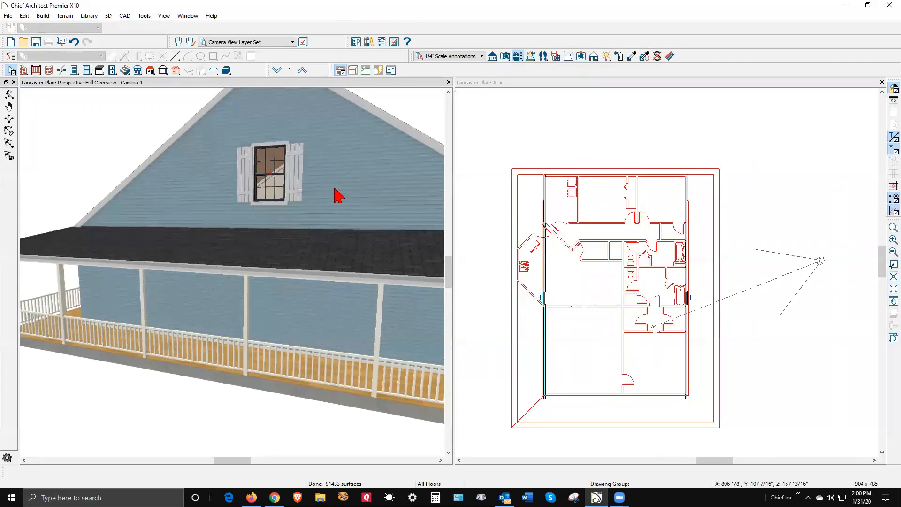
scroll(322, 200, "down", 3)
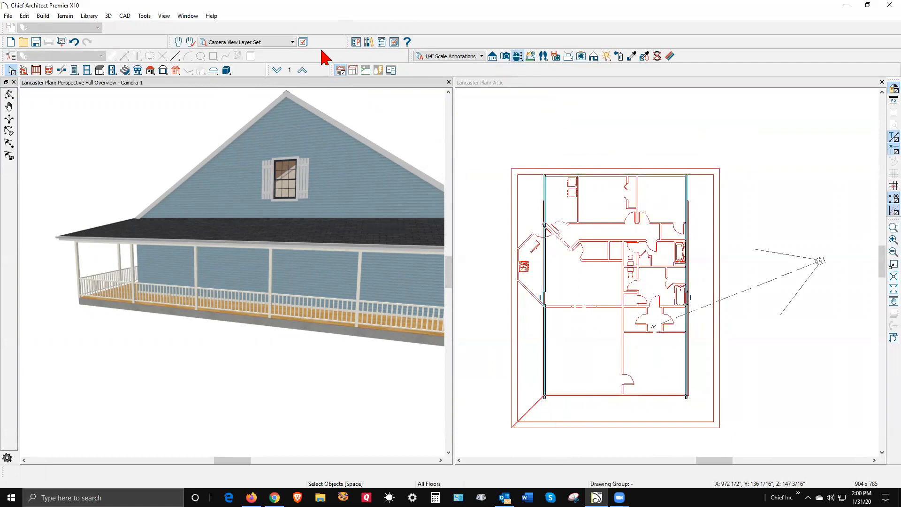
Display the first floor in the floor plan view
left_click(277, 71)
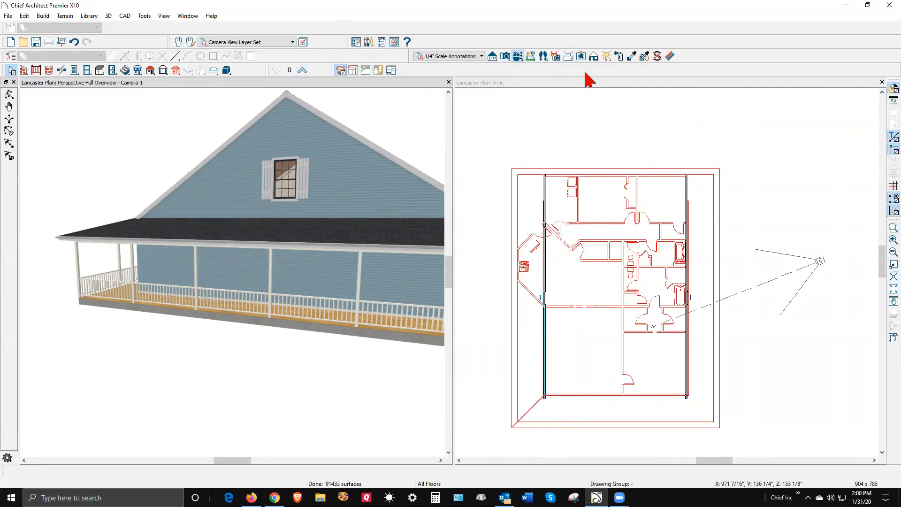
left_click(587, 83)
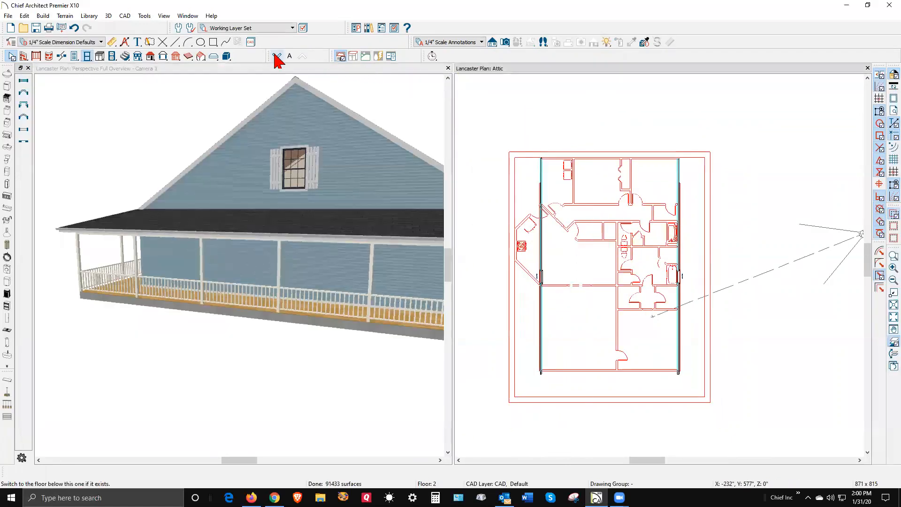
left_click(278, 57)
left_click(278, 56)
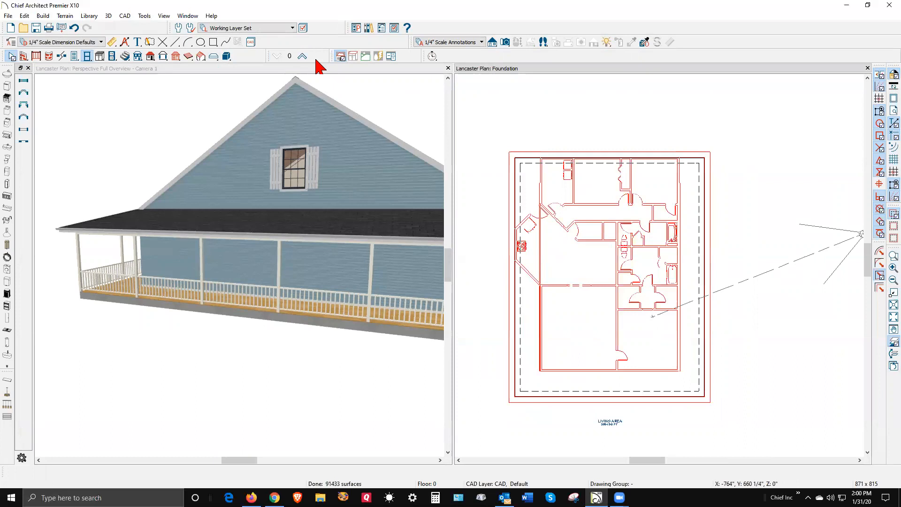
left_click(303, 56)
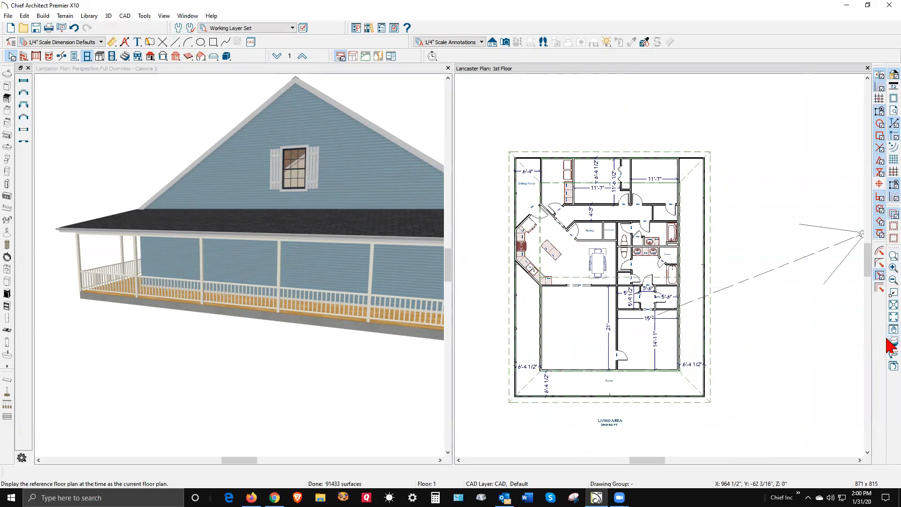
Draw a rectangular hole in the ceiling platform between the kitchen island and the dining table
scroll(642, 298, "up", 1)
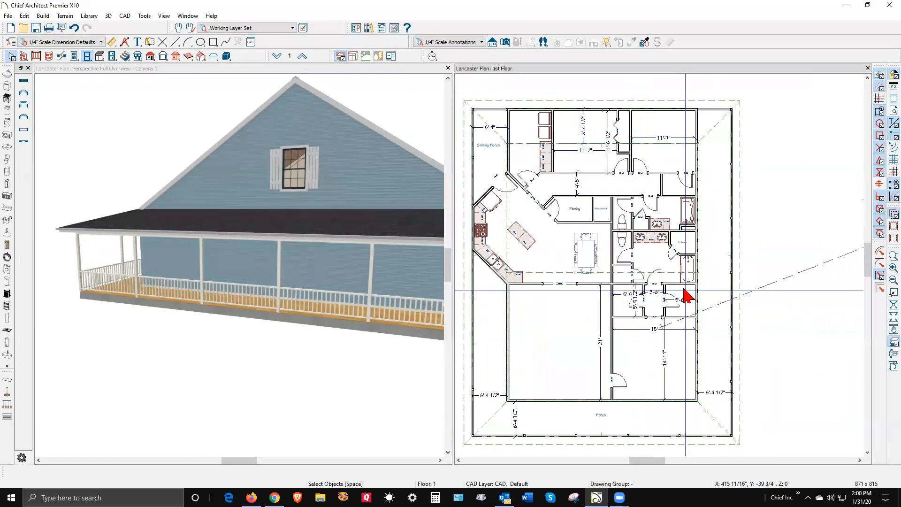
scroll(642, 298, "up", 1)
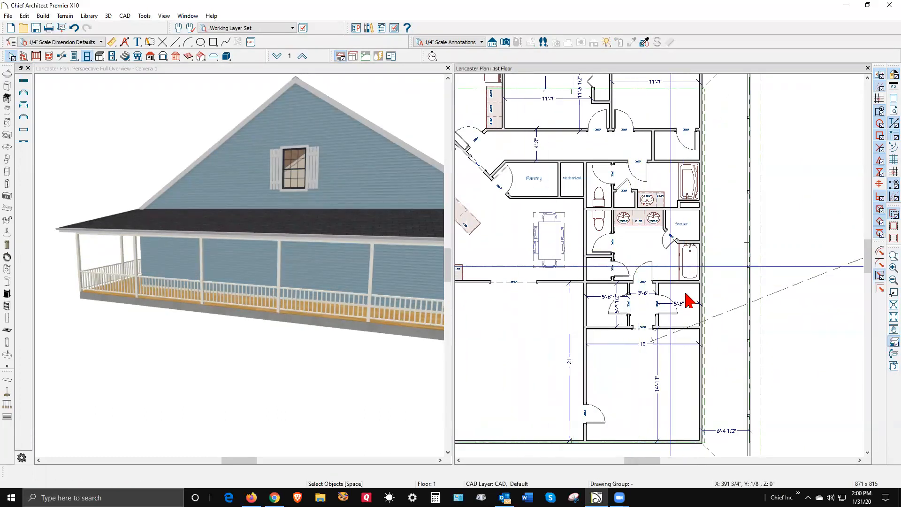
scroll(698, 302, "down", 2)
scroll(659, 283, "up", 4)
scroll(725, 282, "down", 2)
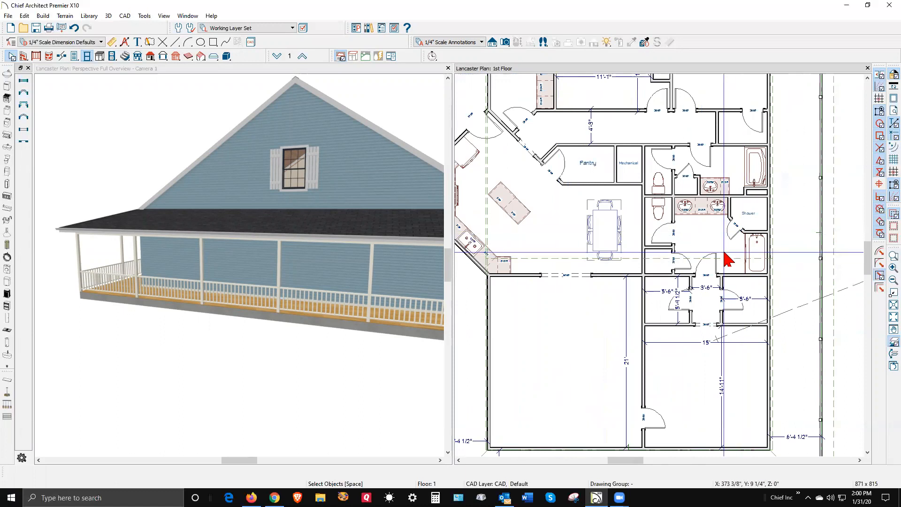
scroll(560, 247, "up", 2)
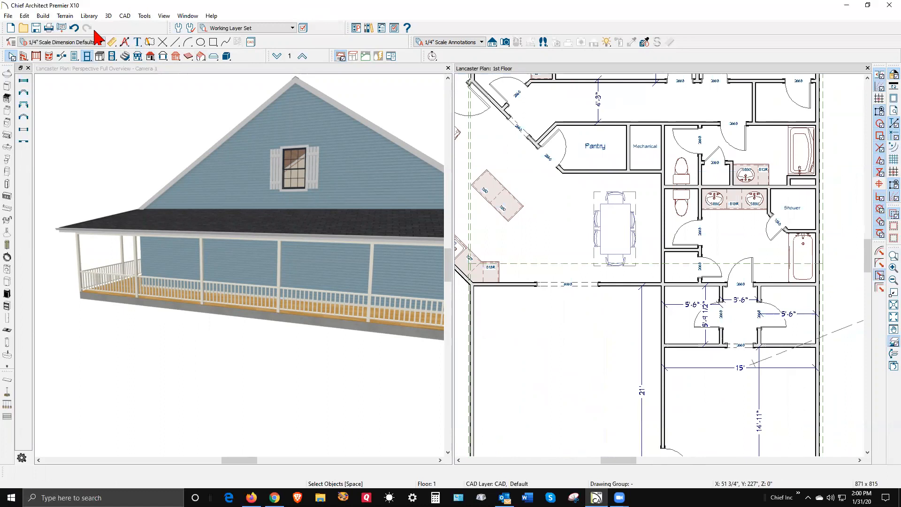
left_click(43, 17)
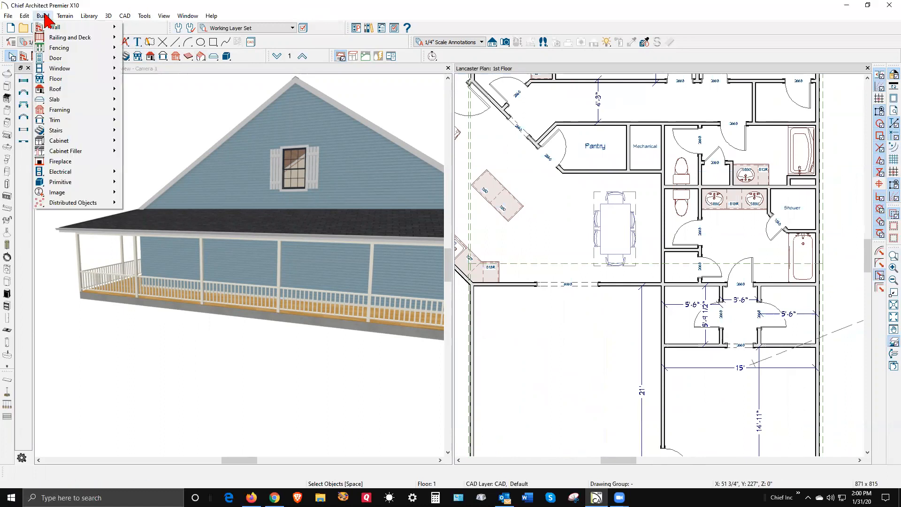
mouse_move(80, 82)
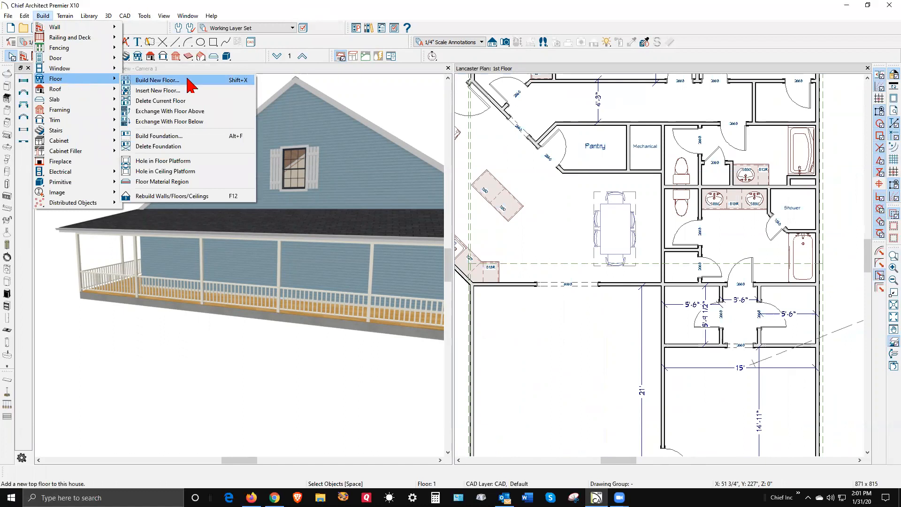
left_click(187, 172)
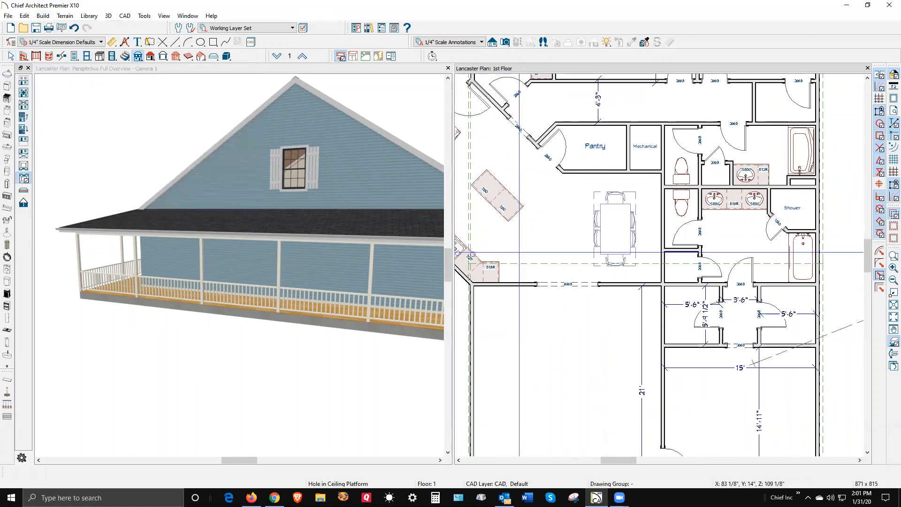
left_click_drag(531, 234, 583, 254)
scroll(599, 195, "down", 3)
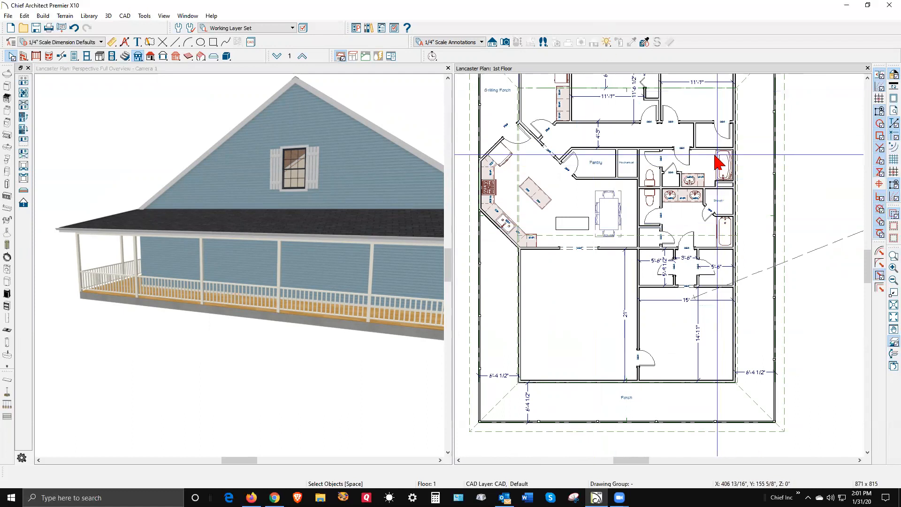
Create a full camera view from the dining table toward the kitchen and look up through the ceiling hole at the attic window
left_click(506, 42)
left_click_drag(631, 190, 524, 257)
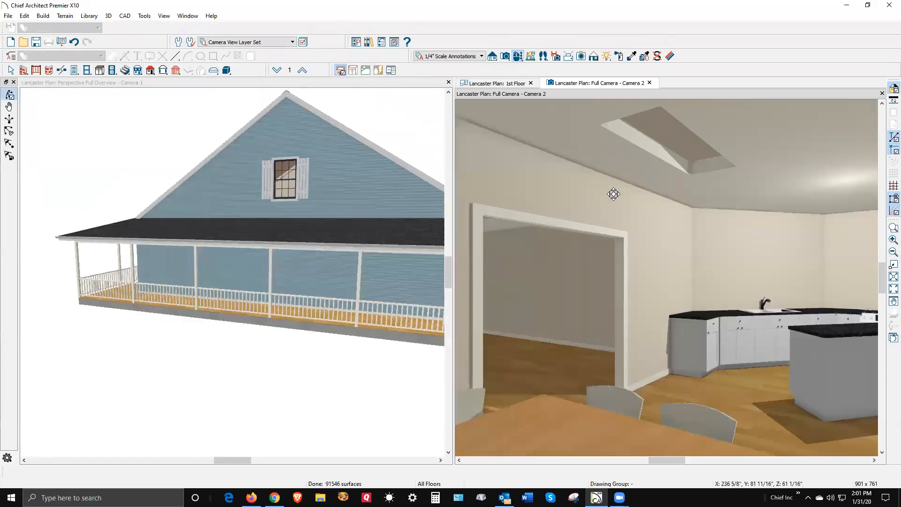
left_click_drag(651, 153, 827, 148)
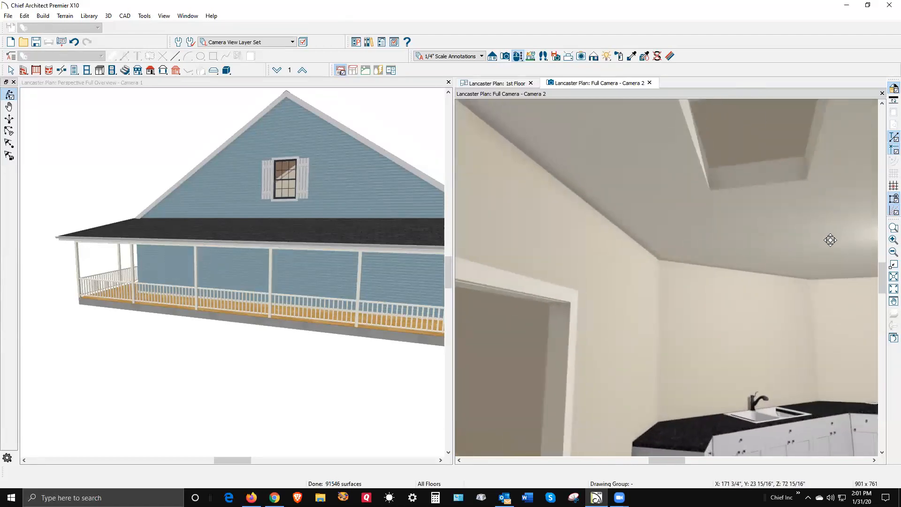
left_click_drag(885, 283, 887, 252)
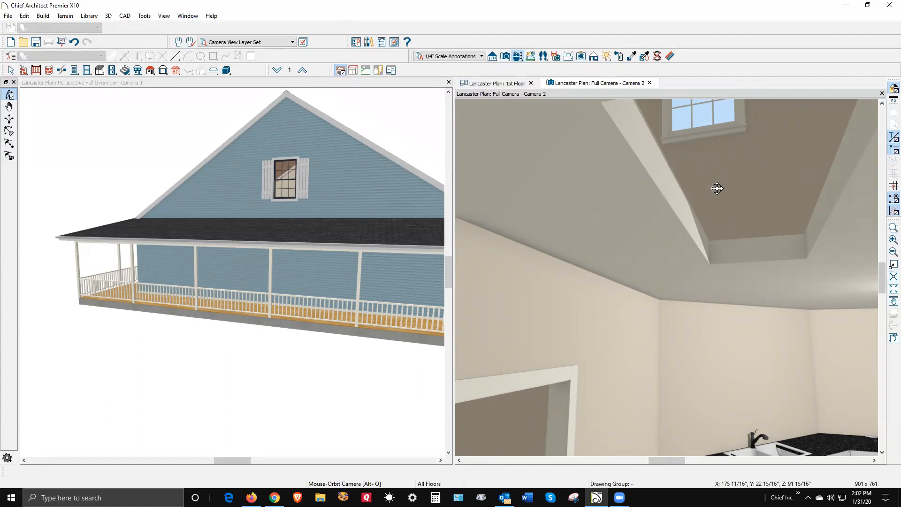
mouse_move(653, 228)
left_mouse_down()
mouse_move(638, 232)
mouse_move(646, 225)
left_mouse_up()
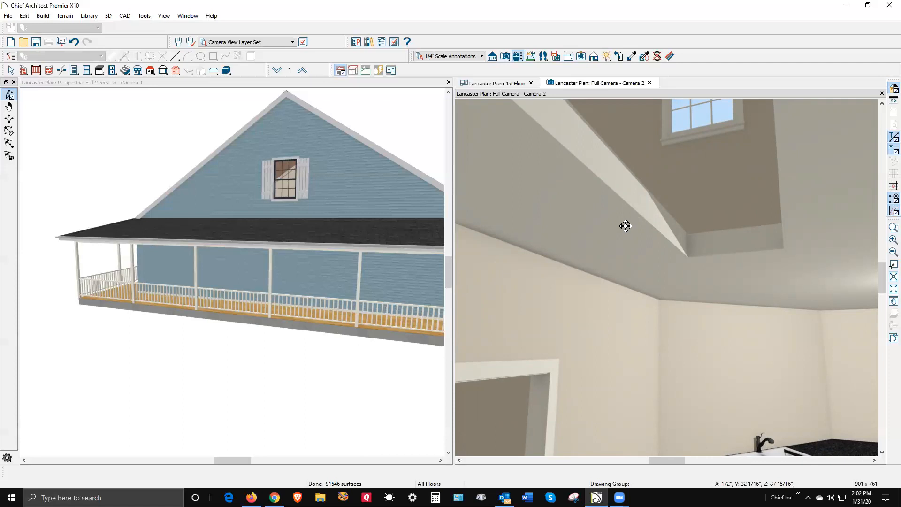
Inspect the gable-end attic window in the exterior perspective and close that view
left_click(288, 179)
left_click(9, 95)
left_click_drag(221, 136, 268, 145)
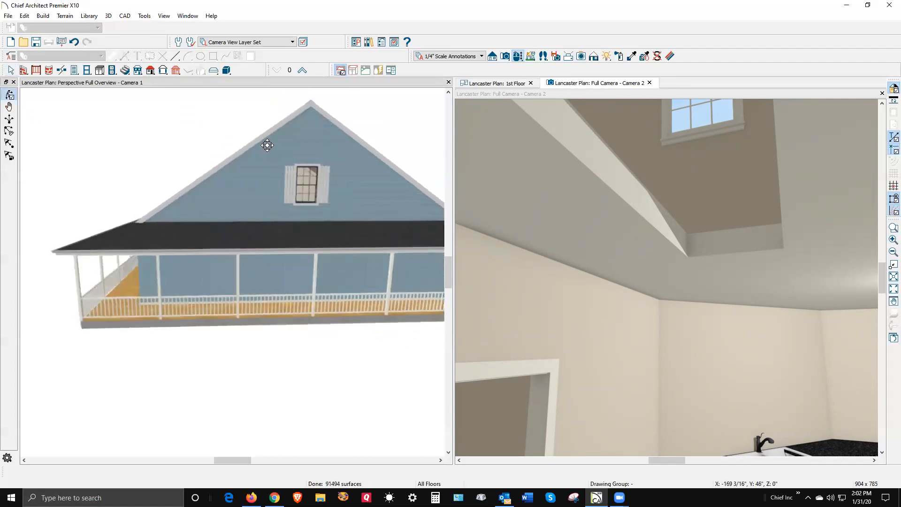
scroll(302, 157, "up", 5)
scroll(303, 163, "down", 2)
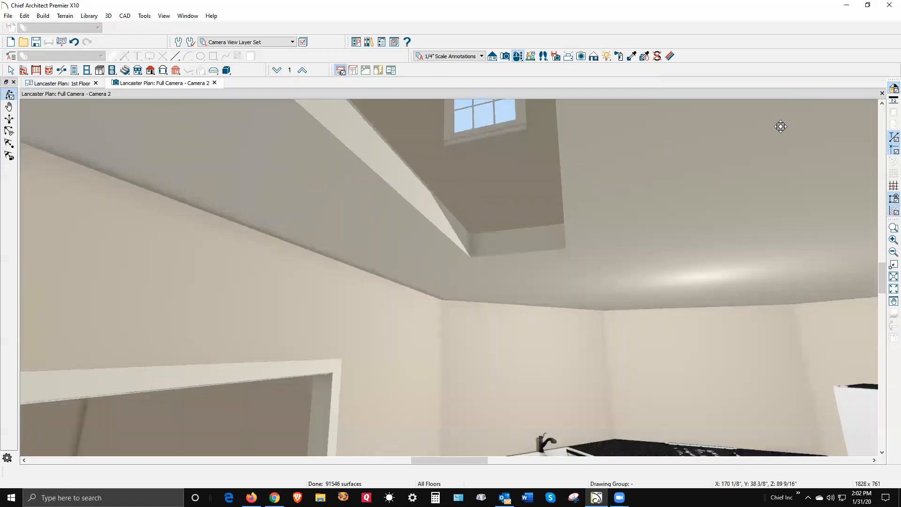
Create a cross-section from the ceiling hole toward the kitchen-side wall and compare the hole's position with the attic window
key("ctrl+Tab")
scroll(641, 189, "down", 5)
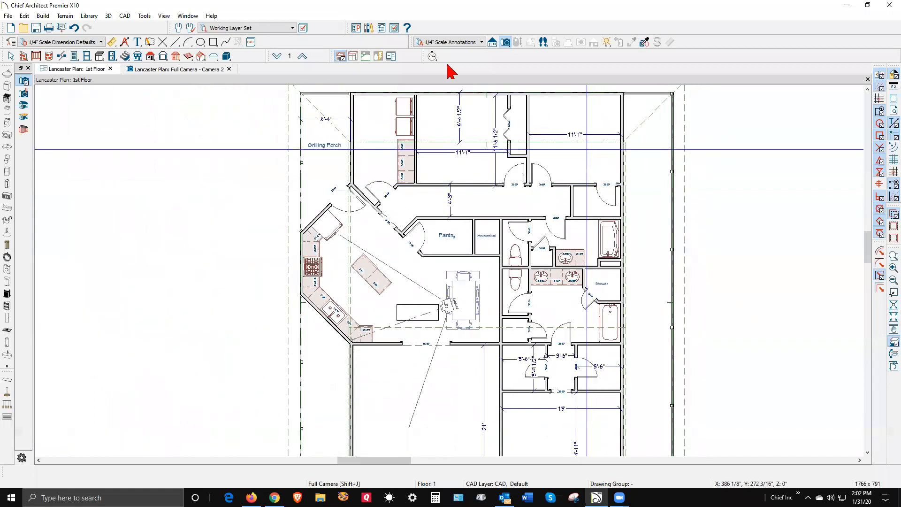
left_click(493, 42)
mouse_move(416, 322)
left_mouse_down()
mouse_move(224, 329)
mouse_move(263, 328)
left_mouse_up()
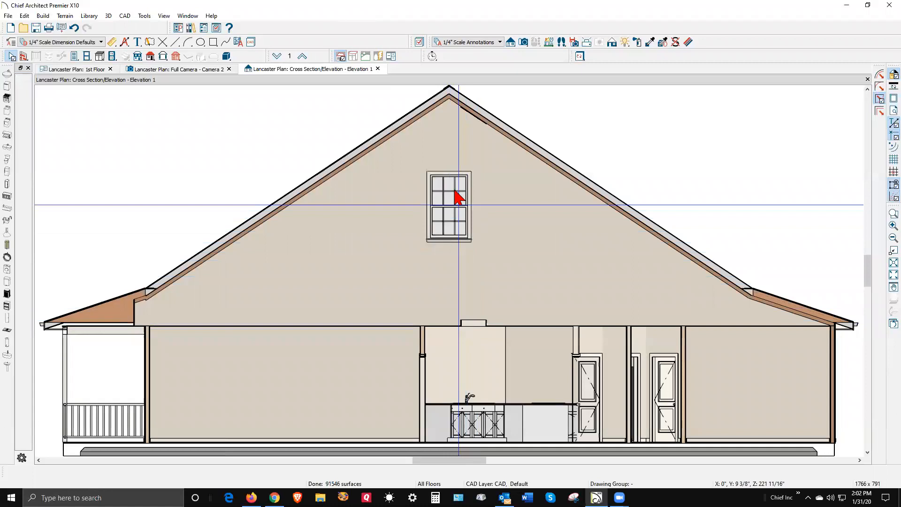
left_click(455, 205)
key("Escape")
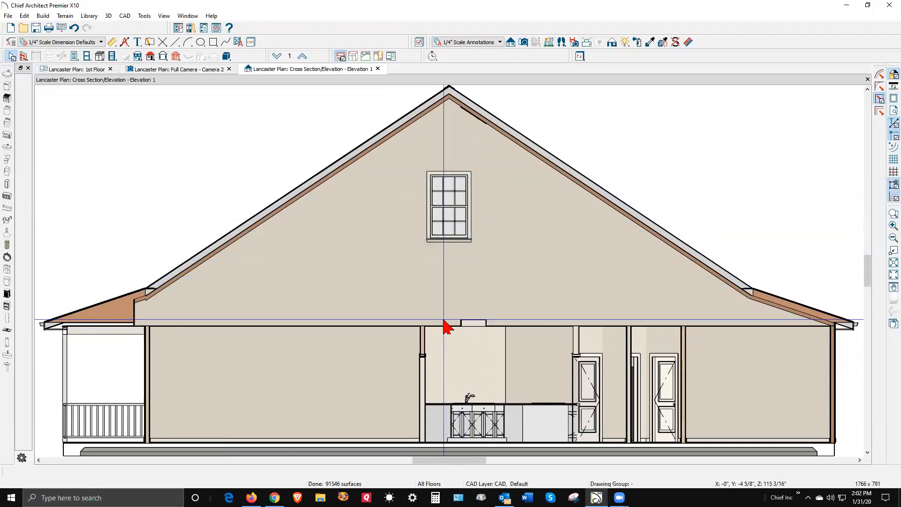
On the first-floor plan, shift and enlarge the ceiling hole toward the 6068 opening so it lines up with the kitchen-side attic window
key("ctrl+Tab")
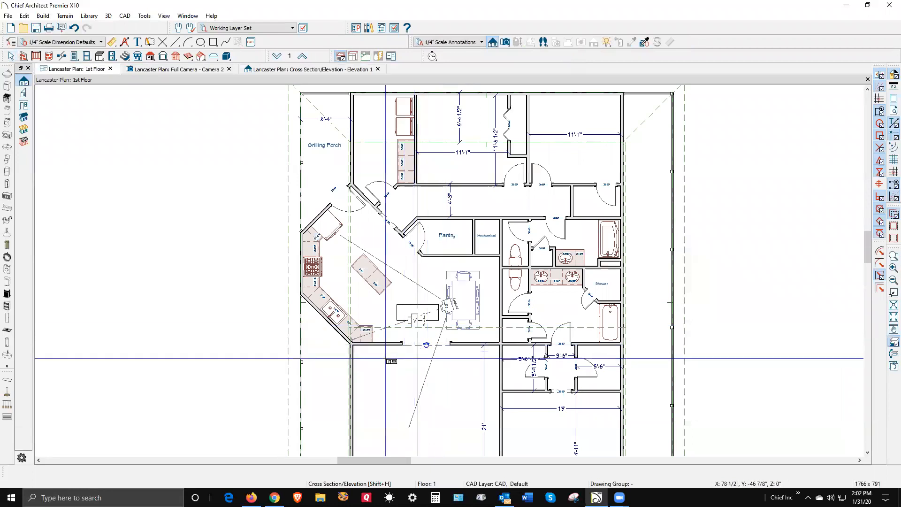
scroll(399, 349, "up", 1)
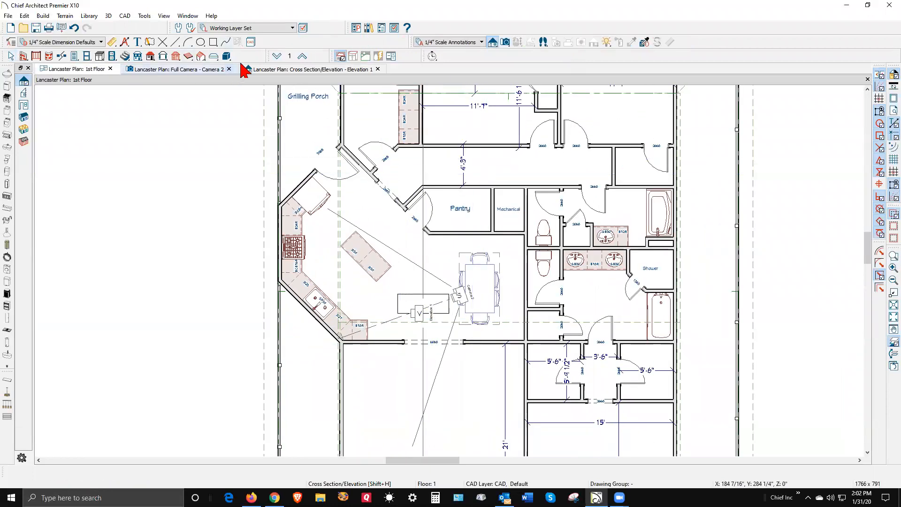
left_click(303, 56)
left_click(279, 56)
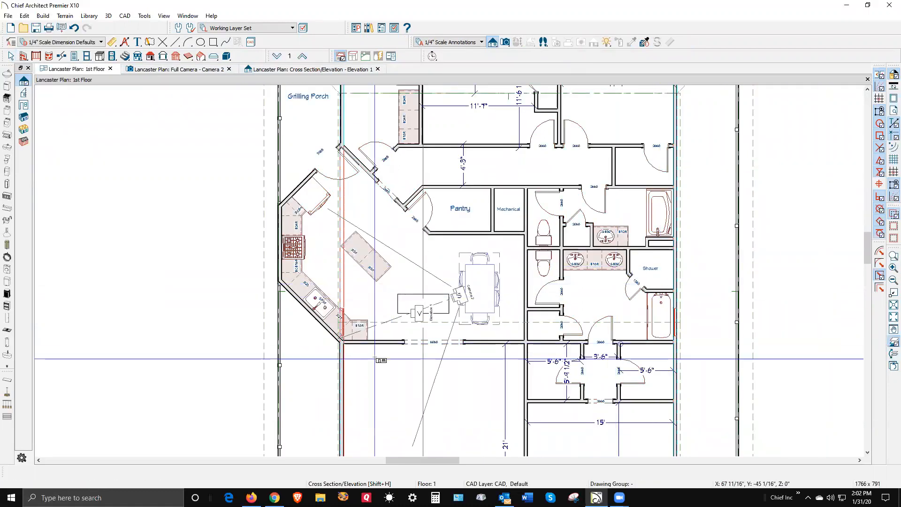
scroll(343, 334, "up", 2)
key("space")
scroll(412, 322, "up", 1)
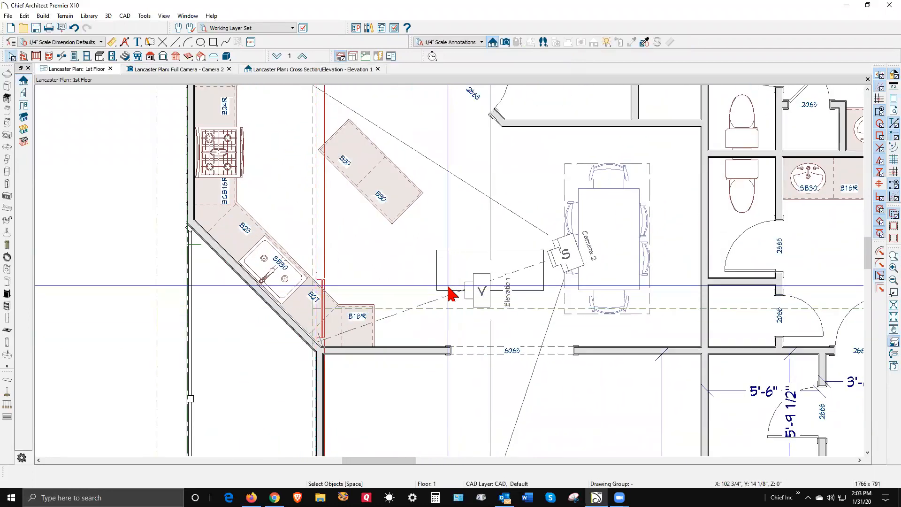
left_click(485, 281)
mouse_move(489, 275)
left_mouse_down()
mouse_move(481, 339)
mouse_move(489, 337)
left_mouse_up()
left_click_drag(490, 297, 491, 280)
key("Escape")
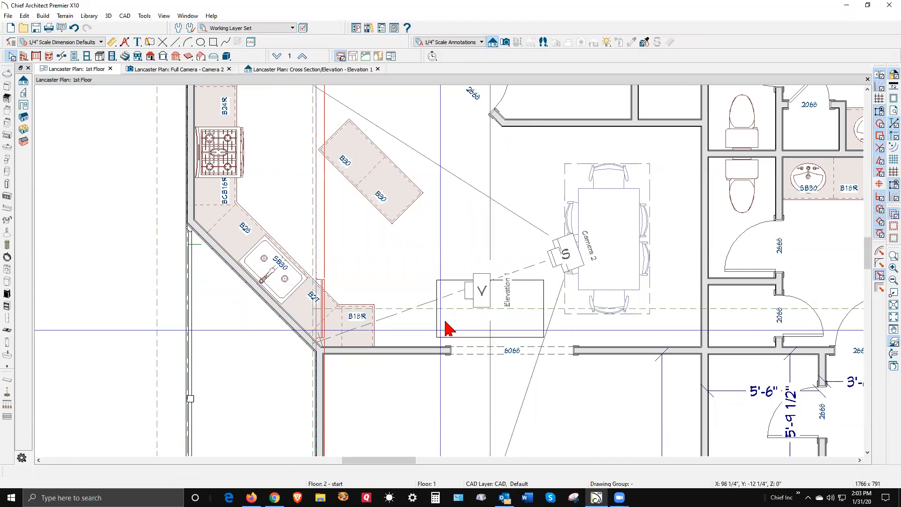
Check the repositioned ceiling hole against the attic window in the full camera view, and close that camera view
key("ctrl+Tab")
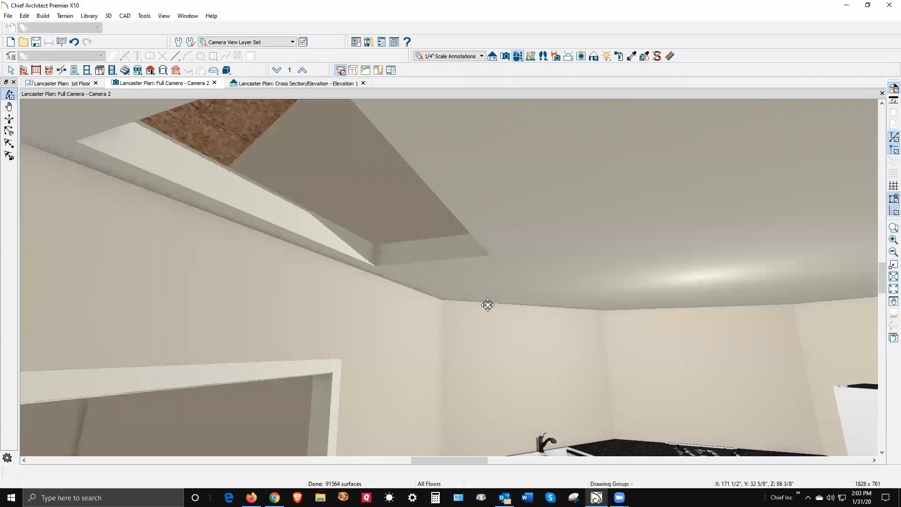
left_click_drag(405, 271, 429, 267)
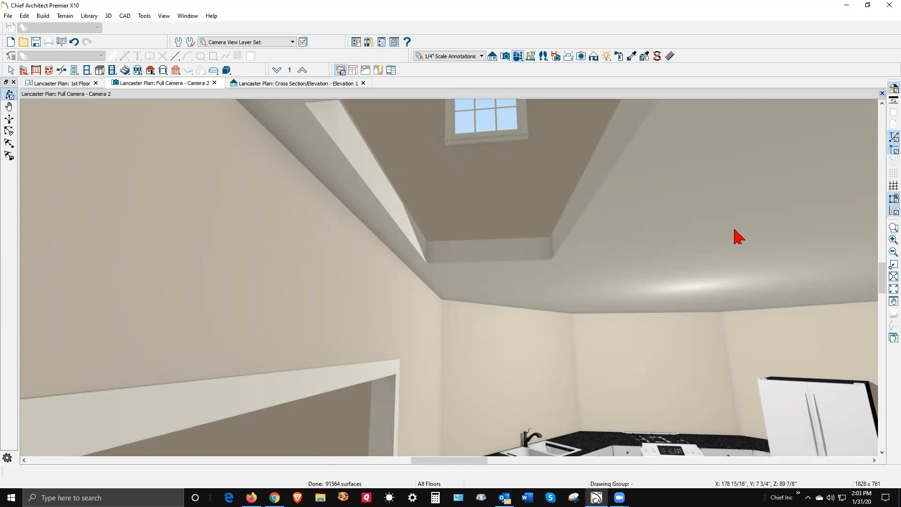
key("ctrl+w")
Place a soffit on the first-floor plan, rotated and stretched about 5'-7" from the ceiling hole to the kitchen-side attic wall
scroll(440, 323, "up", 4)
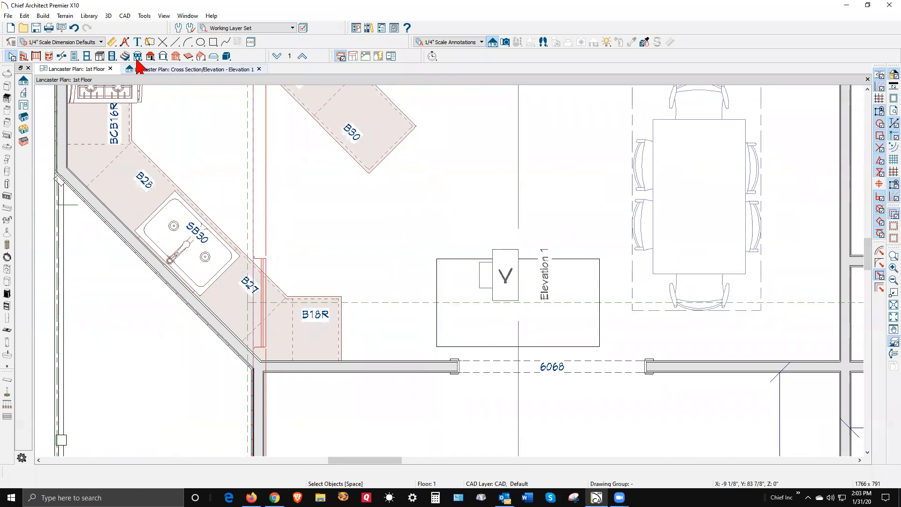
left_click(104, 56)
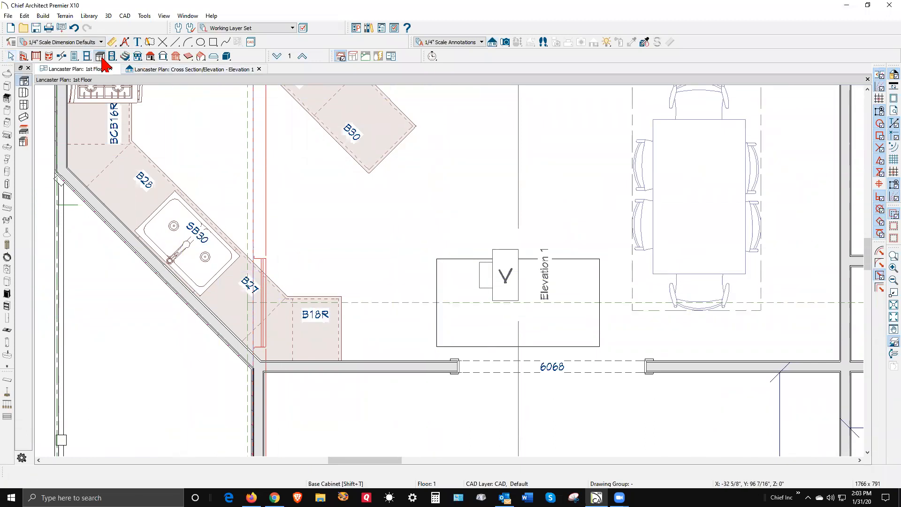
left_click(25, 118)
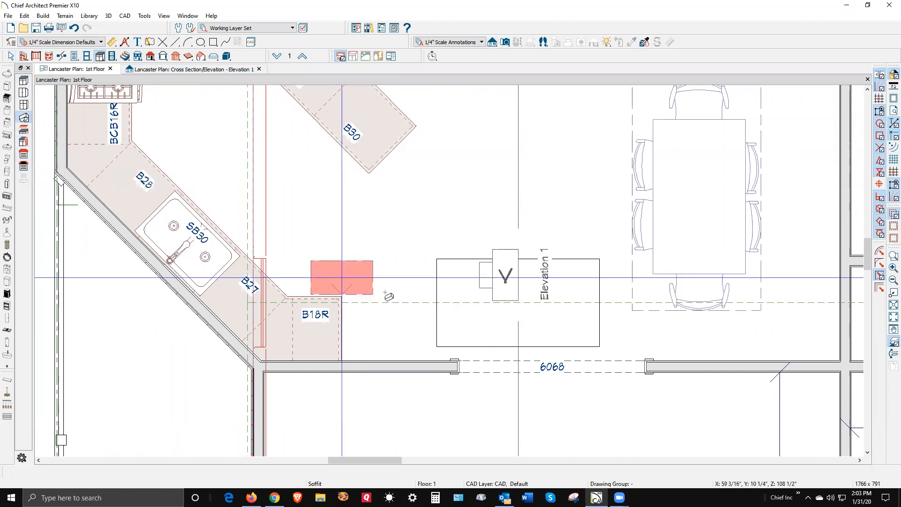
left_click(406, 306)
key("space")
left_click(405, 302)
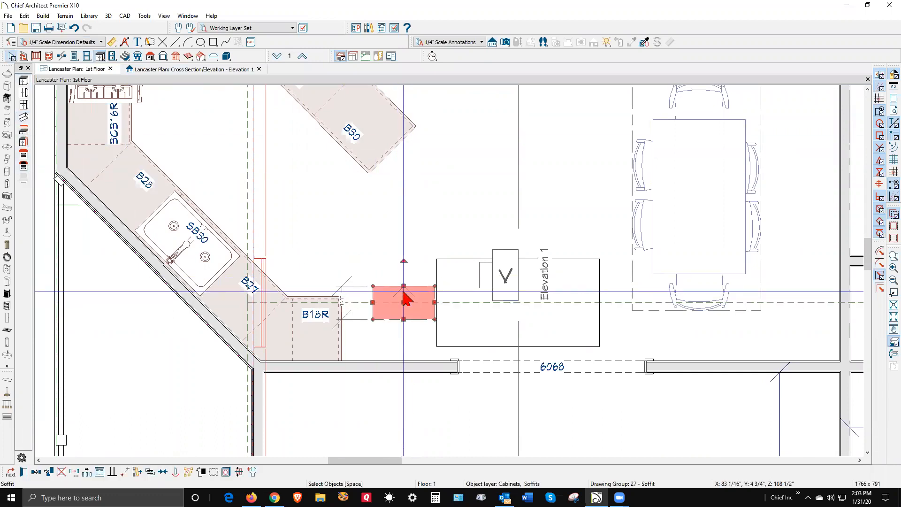
left_click_drag(403, 260, 308, 295)
left_click_drag(283, 292, 259, 293)
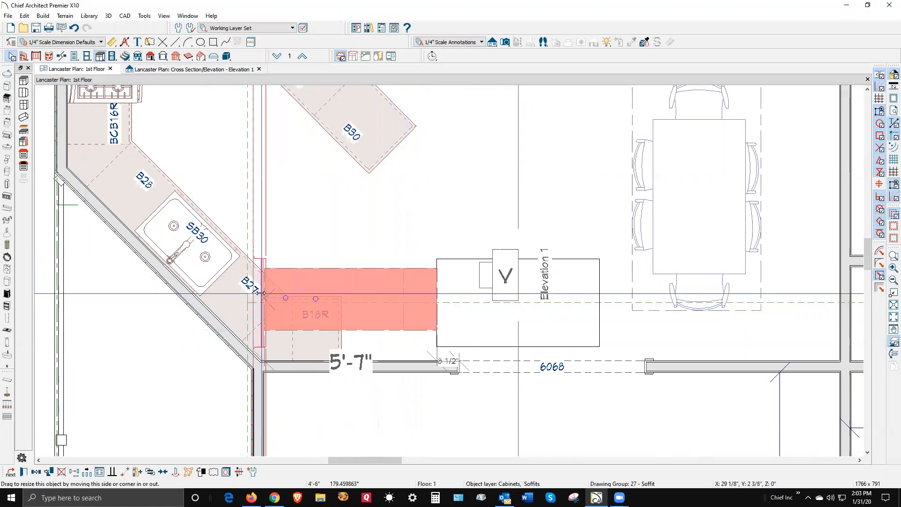
key("Escape")
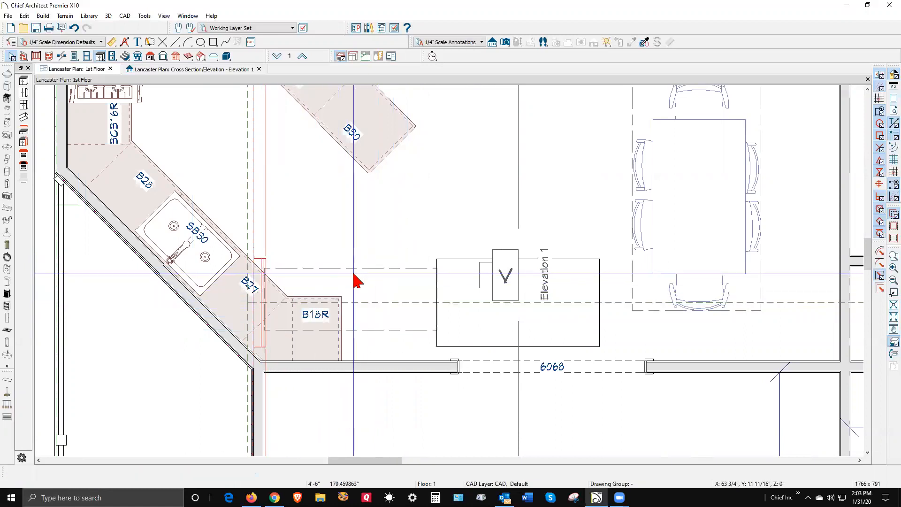
Widen the soffit on both long sides to about 2'-10" so it matches the width of the ceiling hole
left_click(355, 280)
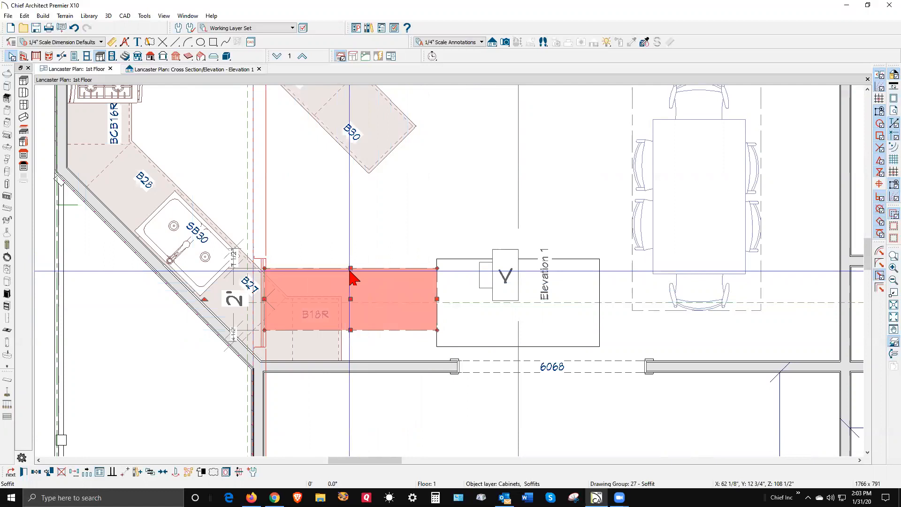
left_click_drag(351, 269, 352, 258)
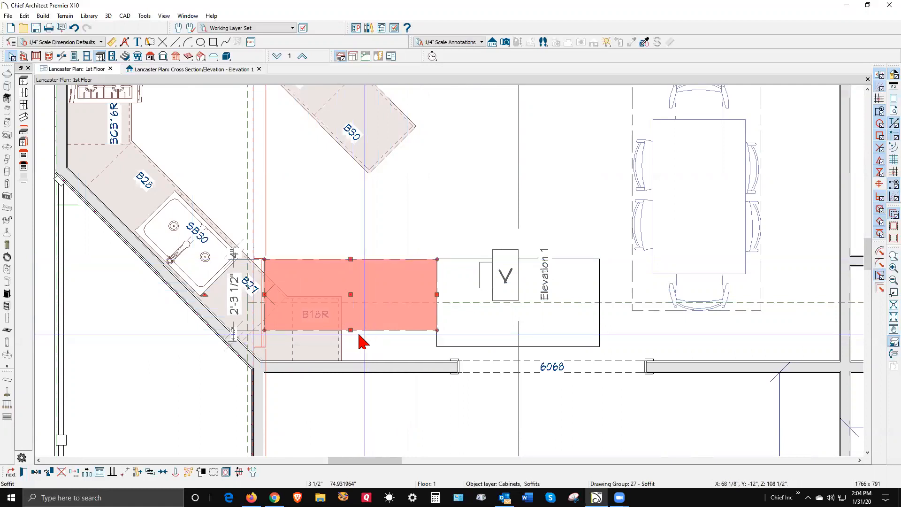
left_click_drag(351, 331, 386, 346)
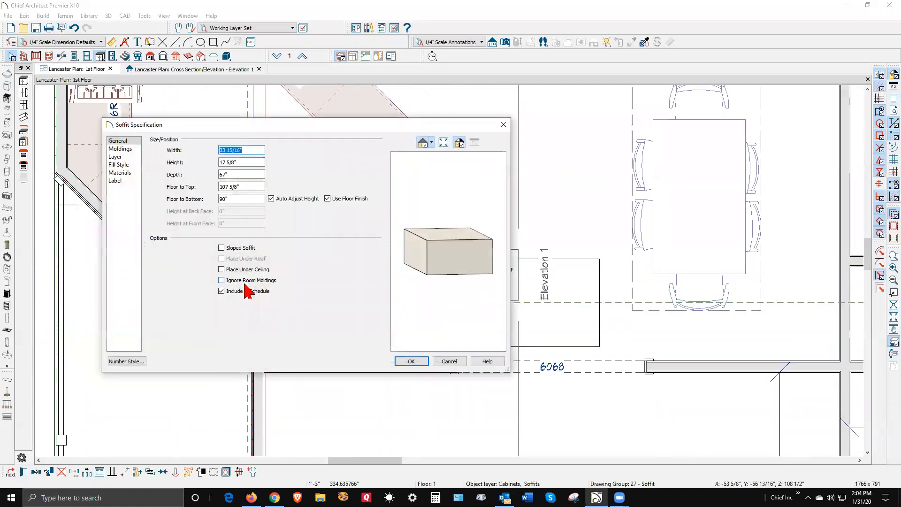
Make the soffit a sloped soffit with a thickness of 1"
left_click(222, 248)
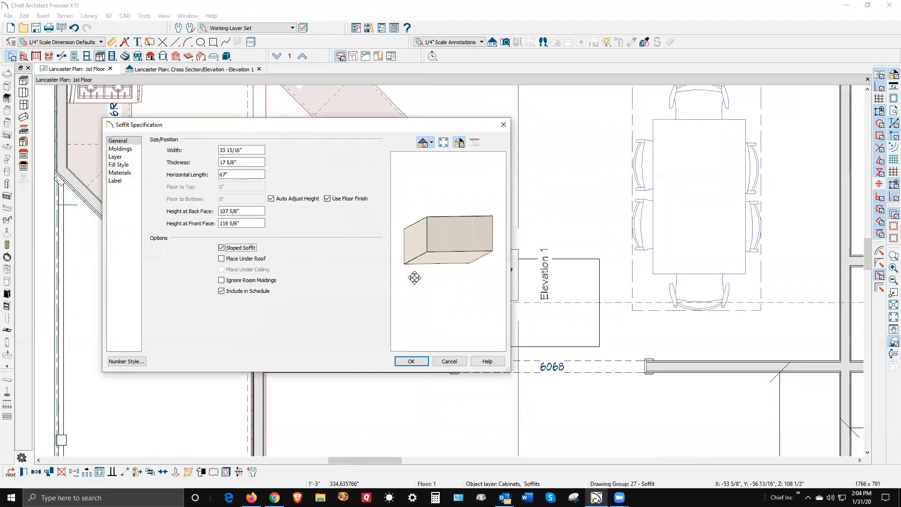
double_click(244, 163)
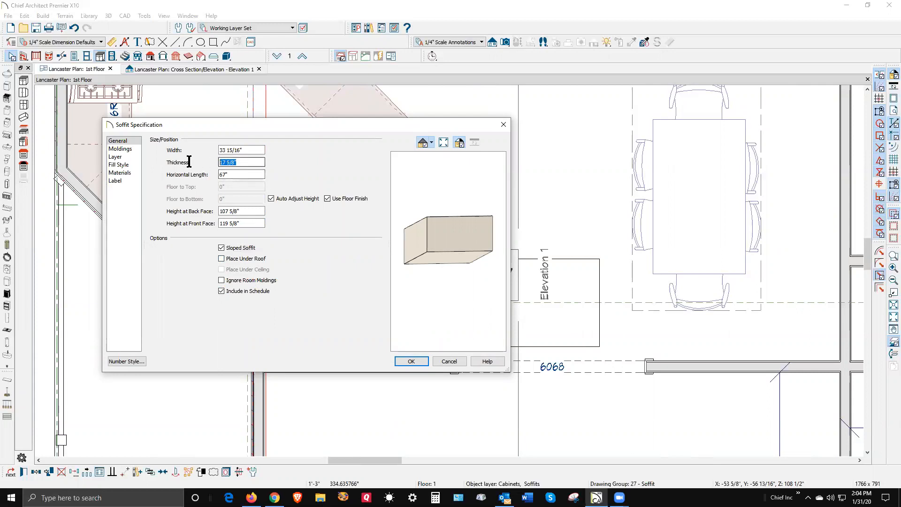
type("1")
left_click(411, 362)
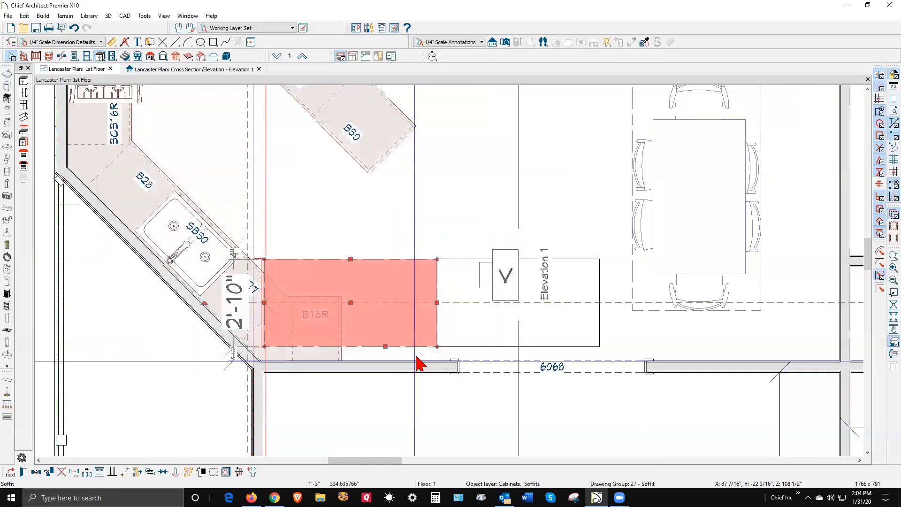
left_click(465, 200)
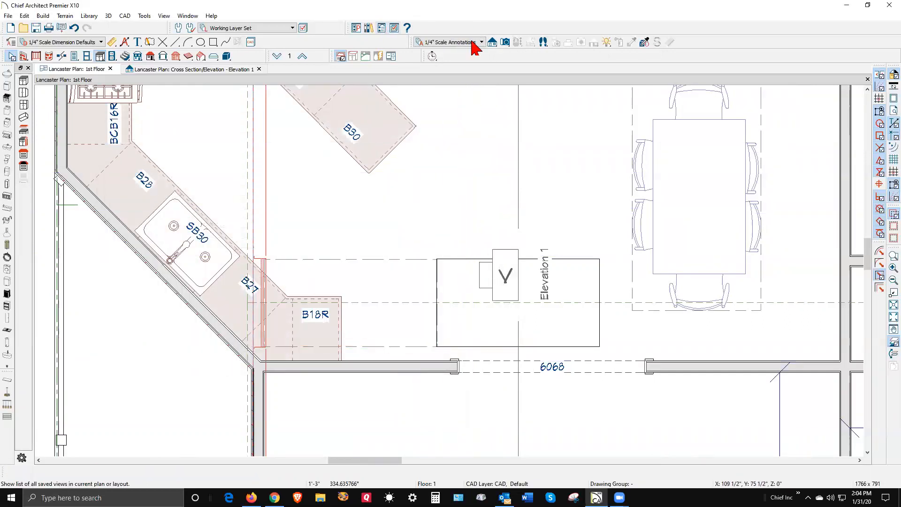
Create a cross-section through the soffit and ceiling hole, looking toward the wall with the 6068 opening
left_click(493, 42)
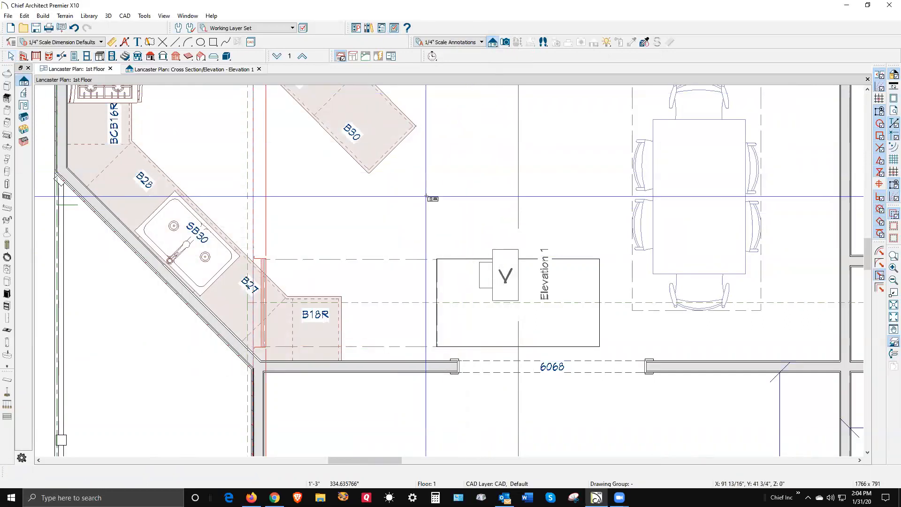
left_click_drag(431, 343, 419, 403)
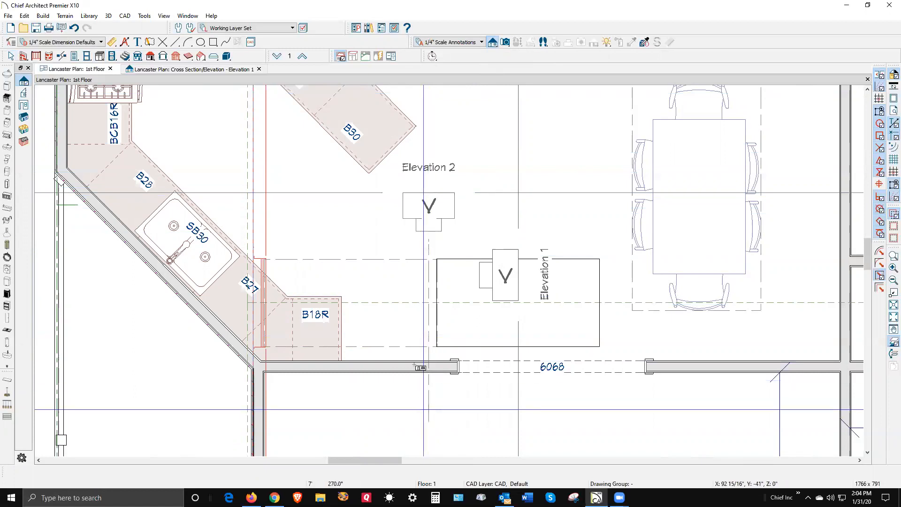
left_click_drag(414, 364, 416, 368)
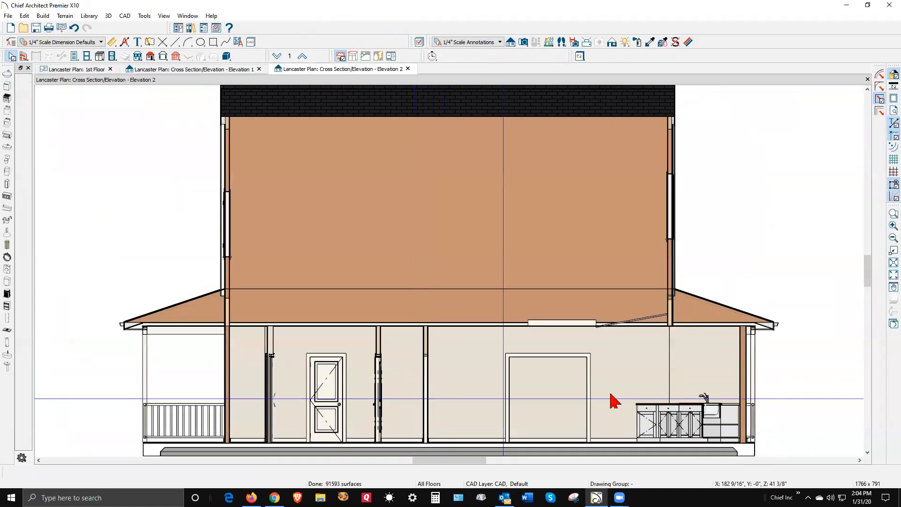
scroll(654, 338, "up", 3)
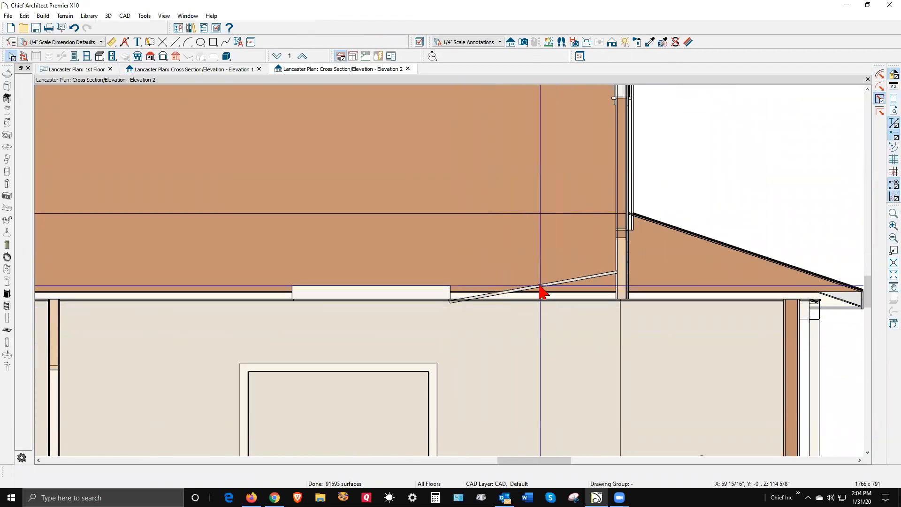
In the cross-section, raise the sloped soffit so its lower end meets the upper edge of the ceiling hole
left_click(534, 305)
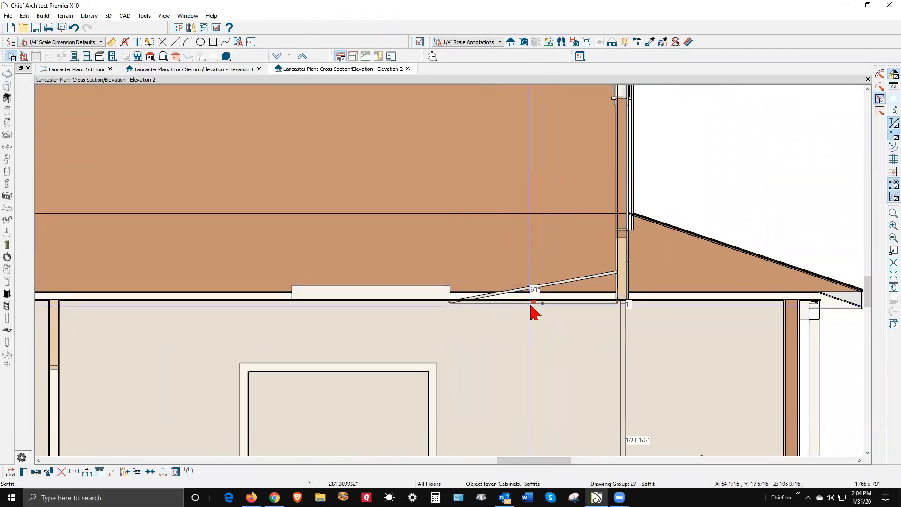
mouse_move(535, 302)
left_mouse_down()
mouse_move(537, 278)
mouse_move(533, 286)
left_mouse_up()
left_click_drag(607, 316, 611, 318)
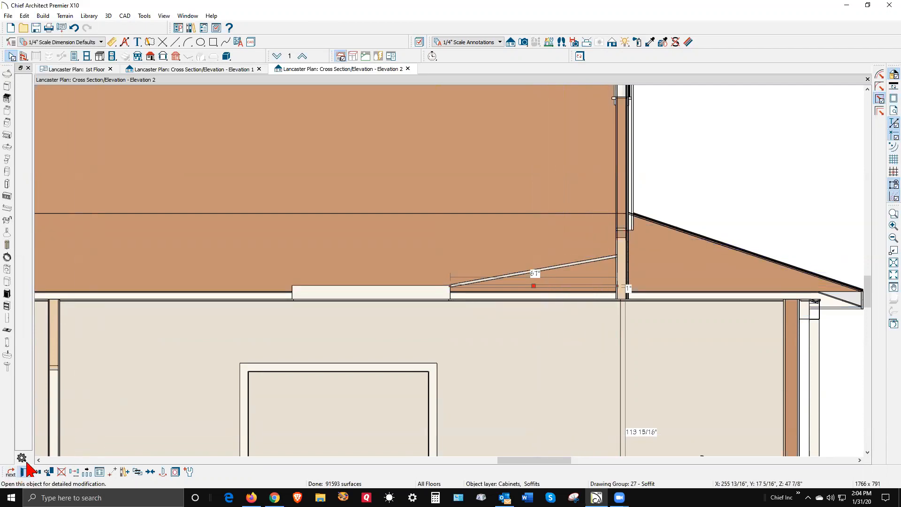
Increase the soffit's height at the front face to steepen its slope toward the underside of the attic window
left_click(25, 471)
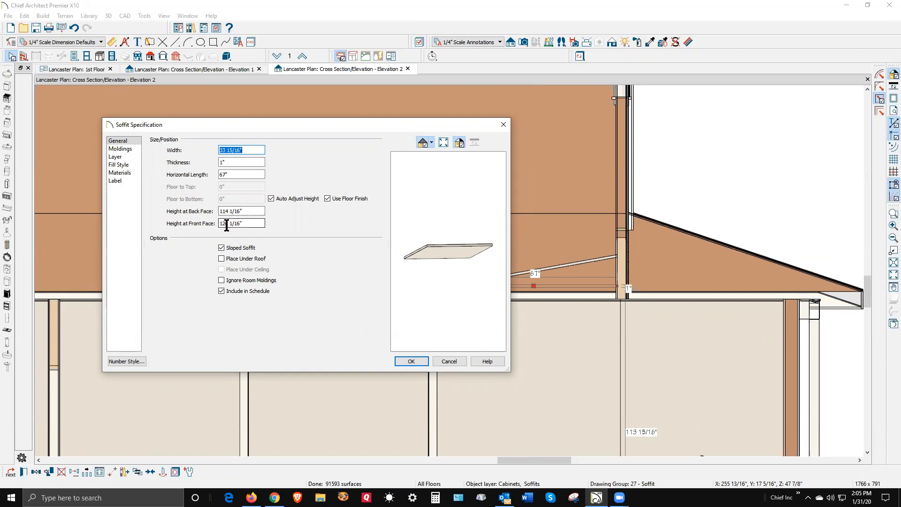
left_click(253, 224)
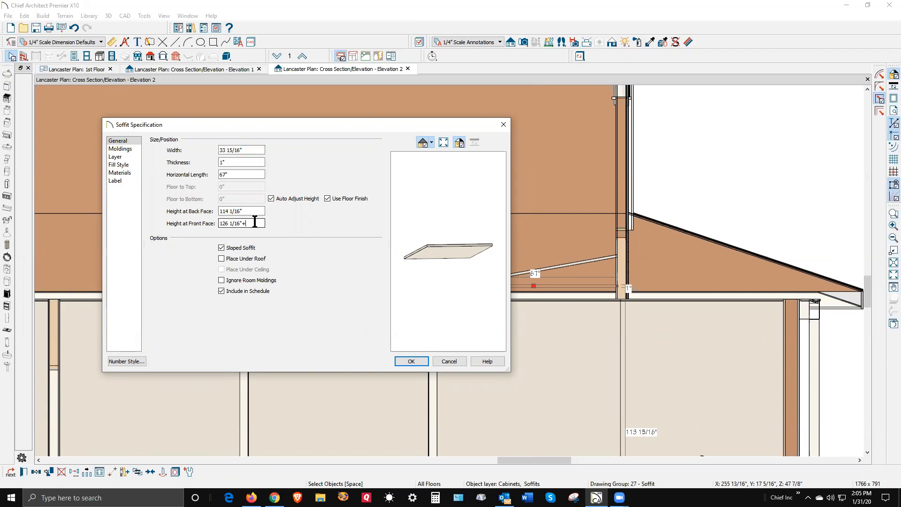
left_click(411, 362)
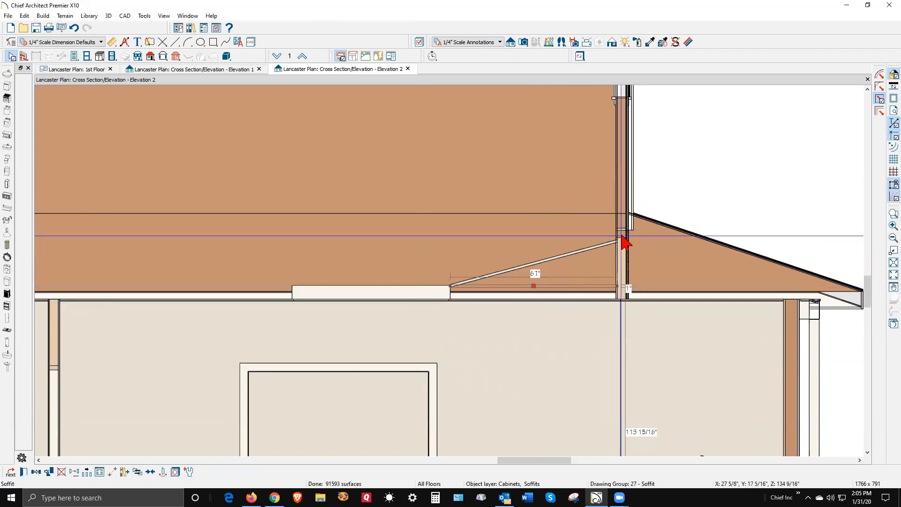
left_click(688, 251)
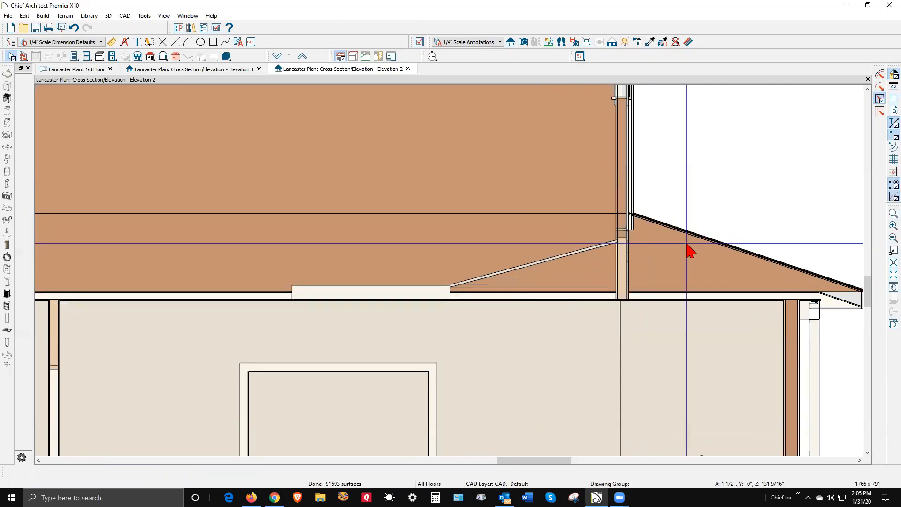
Close the first cross-section view showing the attic window and return to the first-floor plan
key("ctrl+Tab")
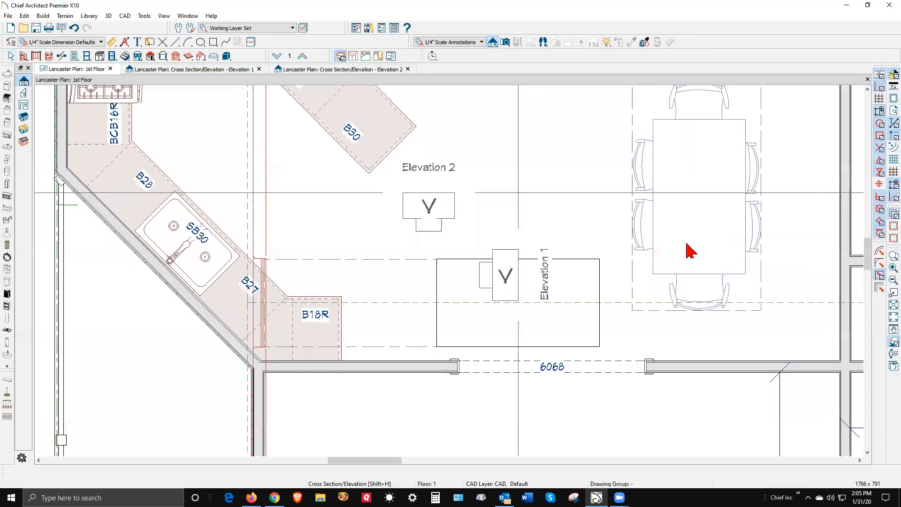
key("ctrl+Tab")
key("ctrl+Tab")
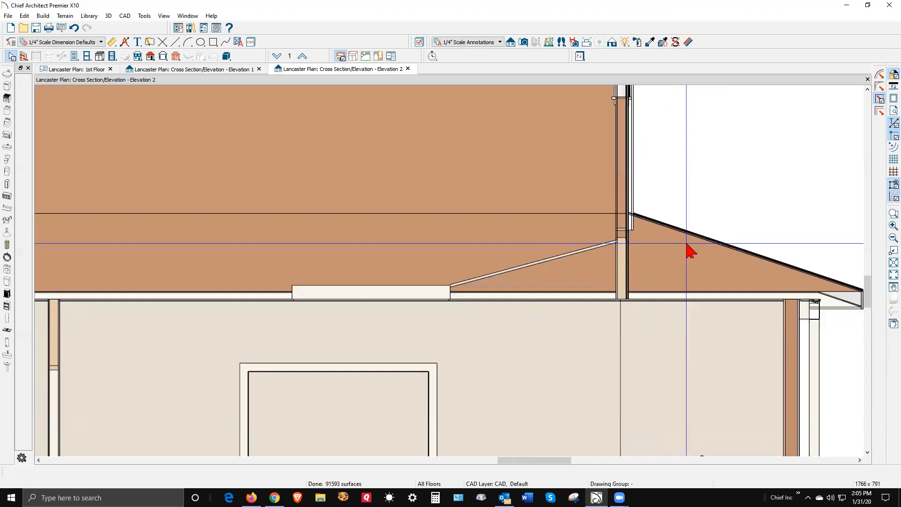
key("ctrl+Tab")
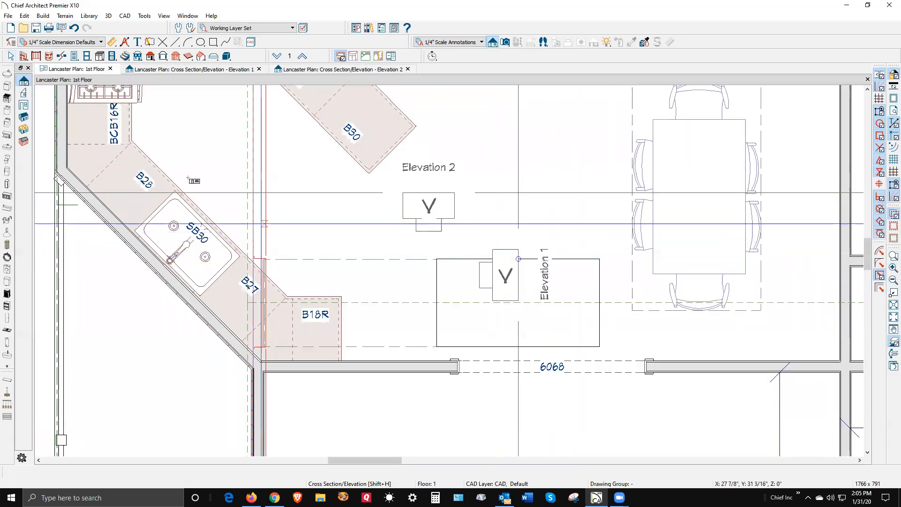
left_click(321, 70)
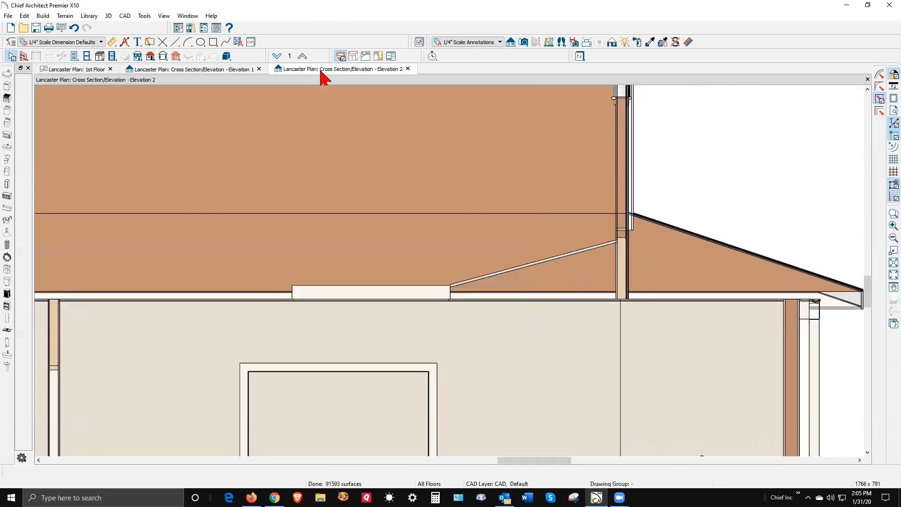
left_click(219, 70)
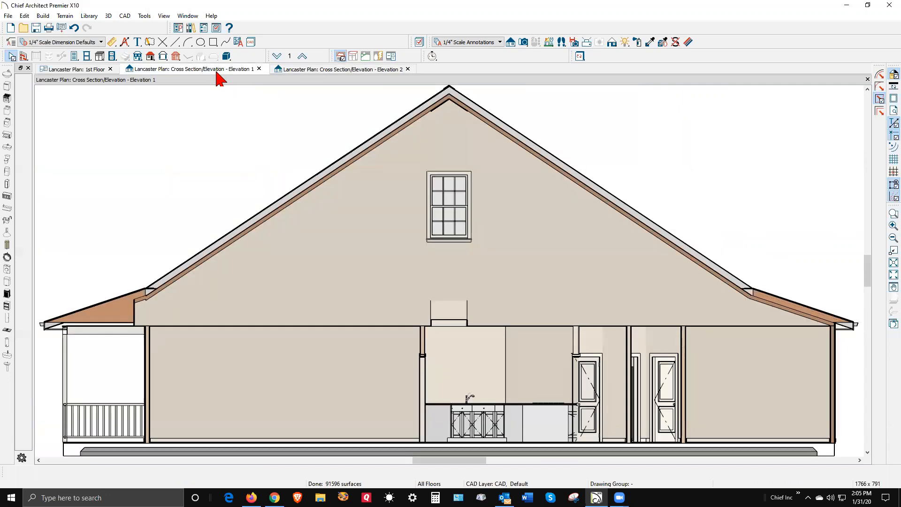
left_click(868, 80)
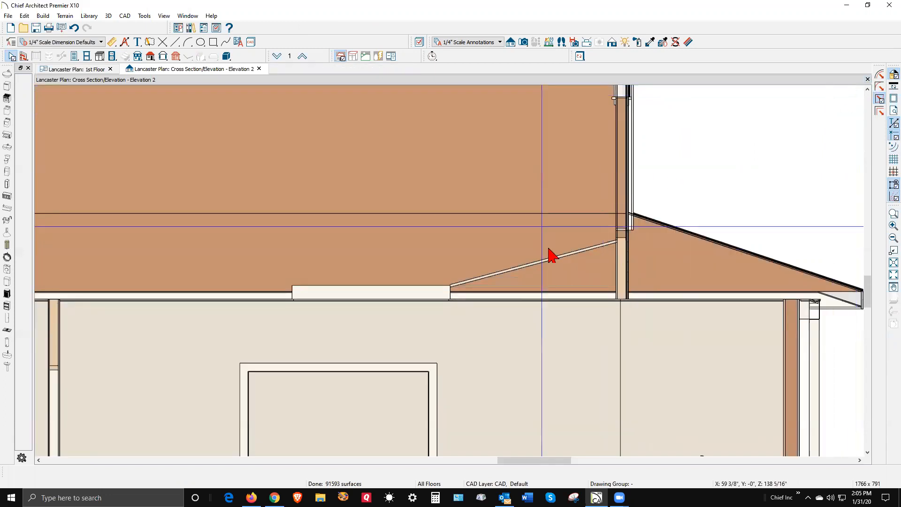
key("ctrl+Tab")
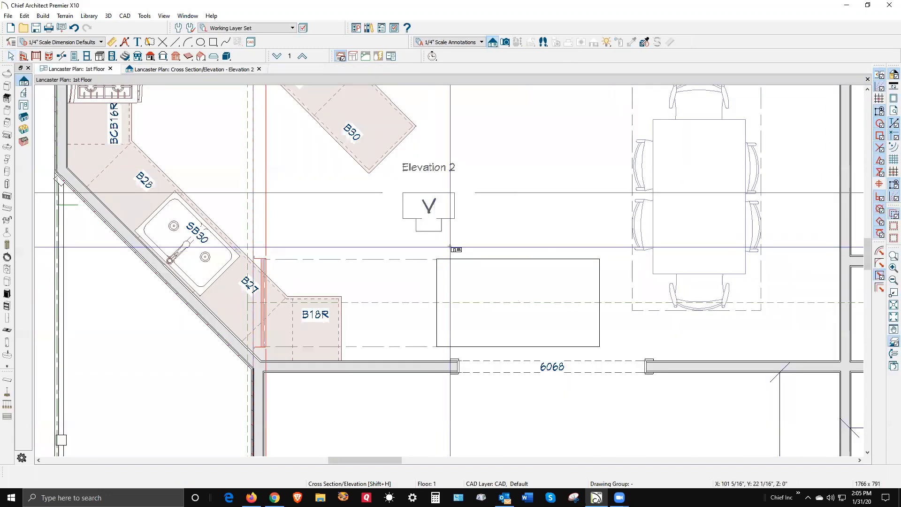
Create a full camera view from the dining-side wall of the first-floor plan, looking toward the kitchen
scroll(427, 413, "down", 2)
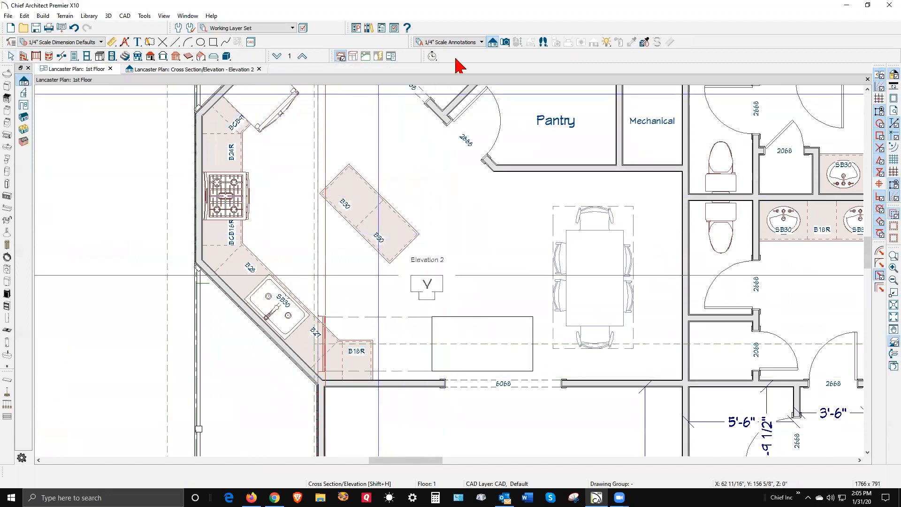
left_click(505, 42)
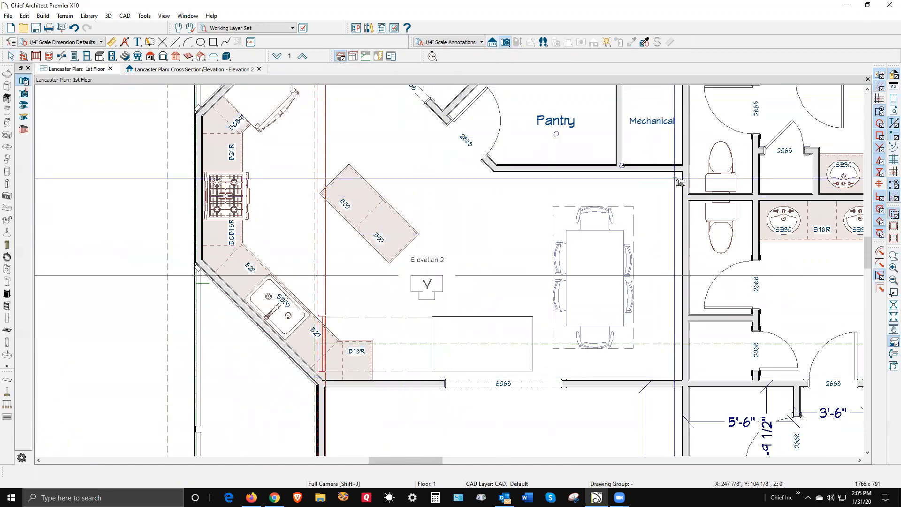
mouse_move(676, 177)
left_mouse_down()
mouse_move(479, 361)
mouse_move(655, 174)
mouse_move(684, 172)
left_mouse_up()
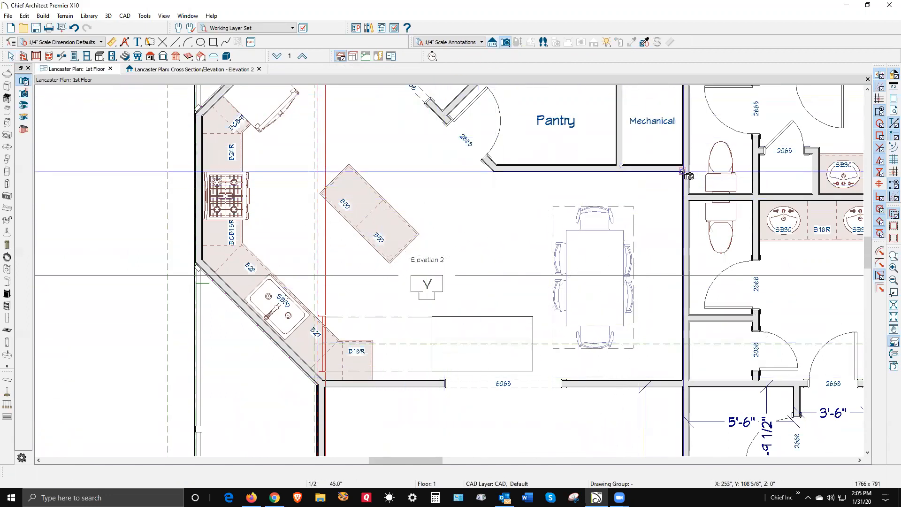
left_click_drag(676, 349, 258, 343)
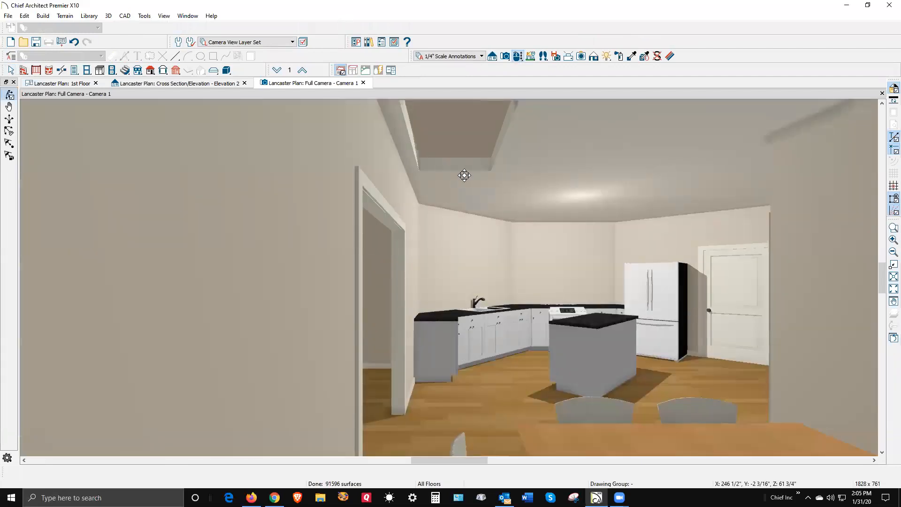
Orbit the camera to look up through the ceiling hole and check the sloped soffit below the attic window
left_click_drag(465, 175, 465, 173)
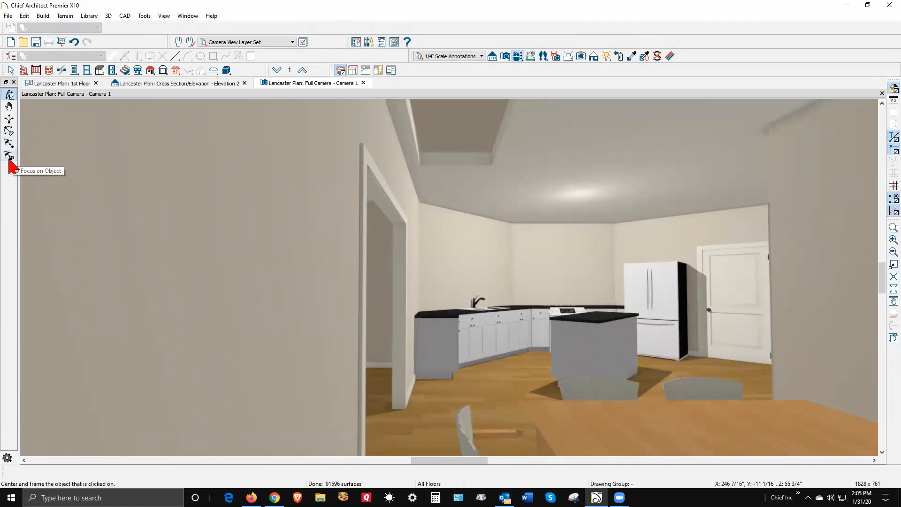
left_click(8, 131)
mouse_move(463, 138)
left_mouse_down()
mouse_move(446, 227)
mouse_move(455, 198)
mouse_move(459, 238)
mouse_move(420, 267)
left_mouse_up()
Check the display settings of the cabinet and soffit layers in the Camera View Layer Set
key("space")
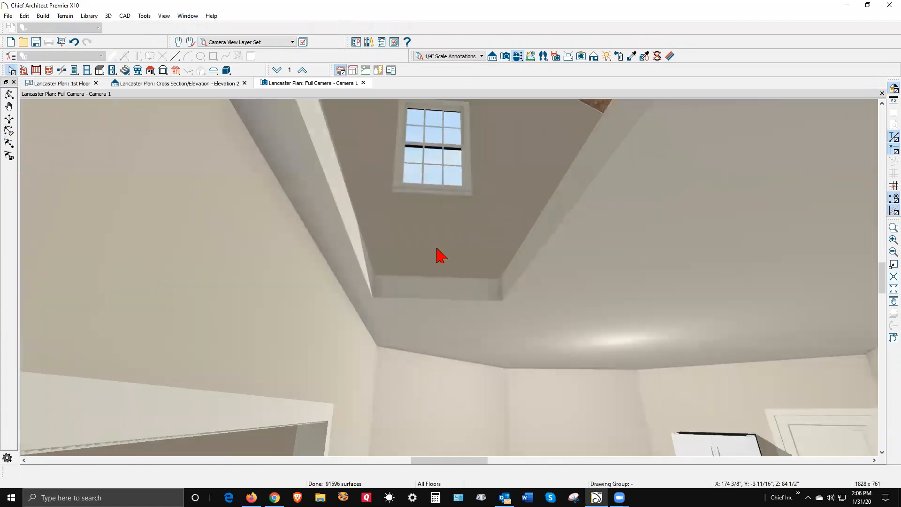
left_click(440, 255)
key("Escape")
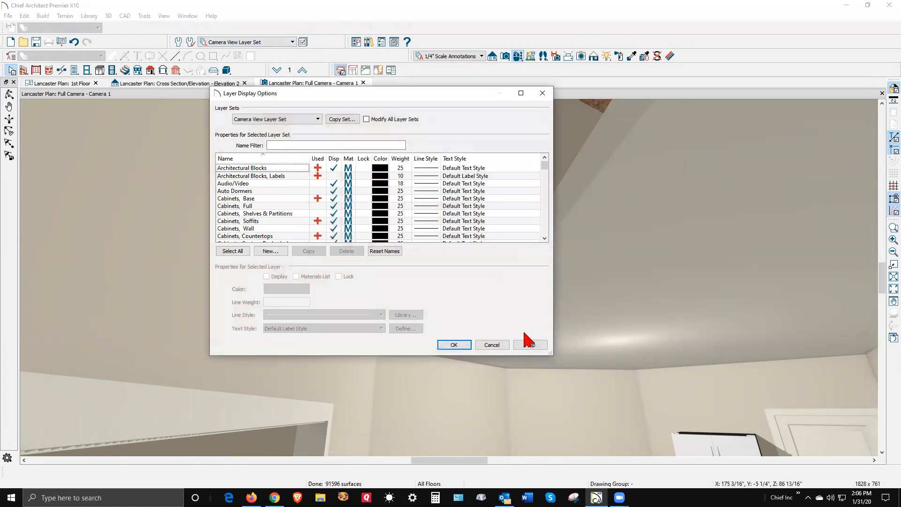
key("c")
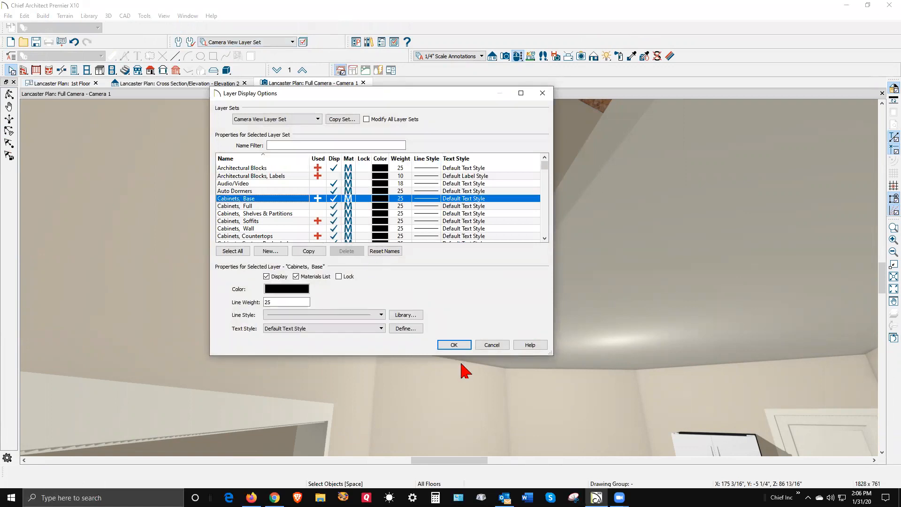
left_click(458, 346)
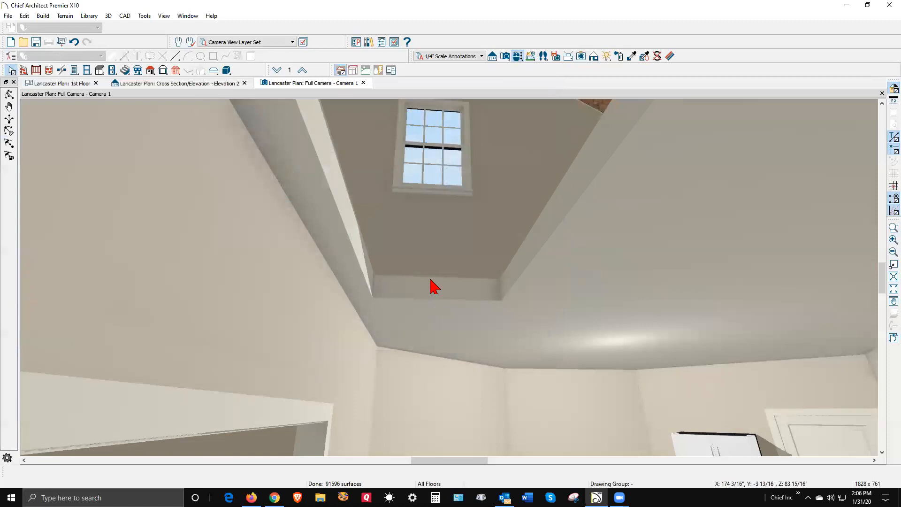